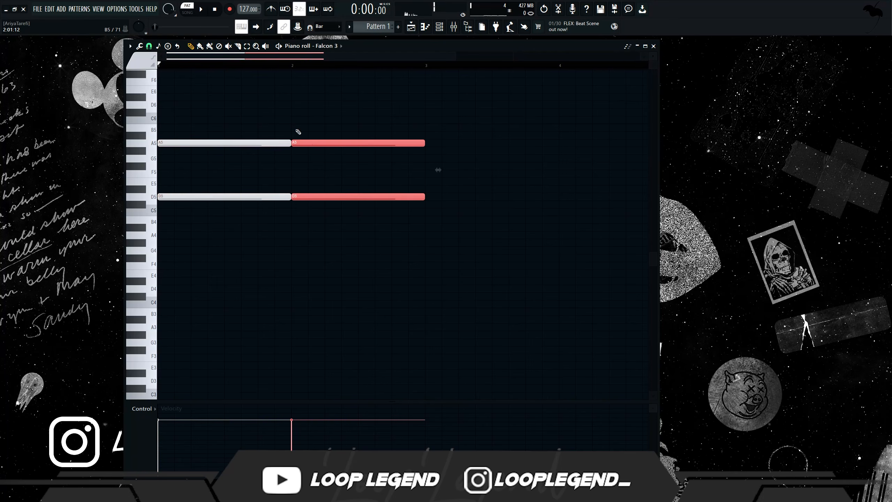
# Add a one-bar G5 note to the chord in bar 2 and duplicate the two-bar phrase into bars 3 and 4.
pyautogui.press('space')
pyautogui.click(298, 166)
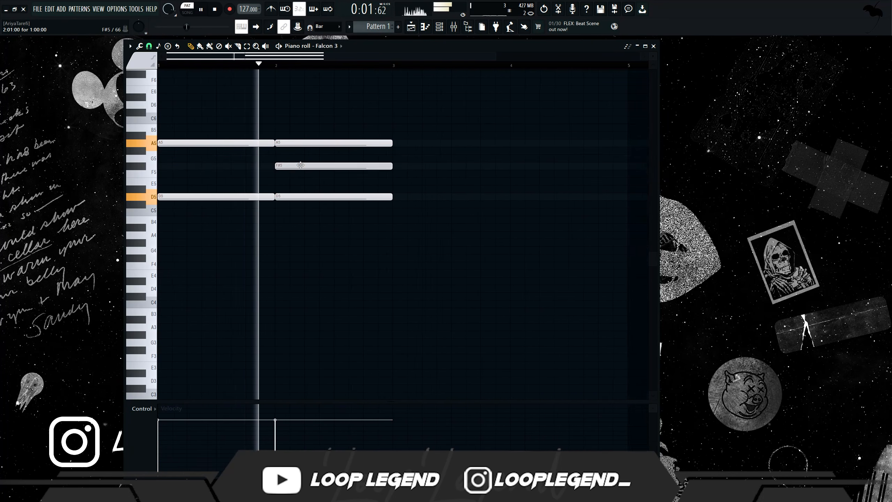
pyautogui.moveTo(300, 166); pyautogui.dragTo(303, 158)
pyautogui.scroll(-2, 306, 175)
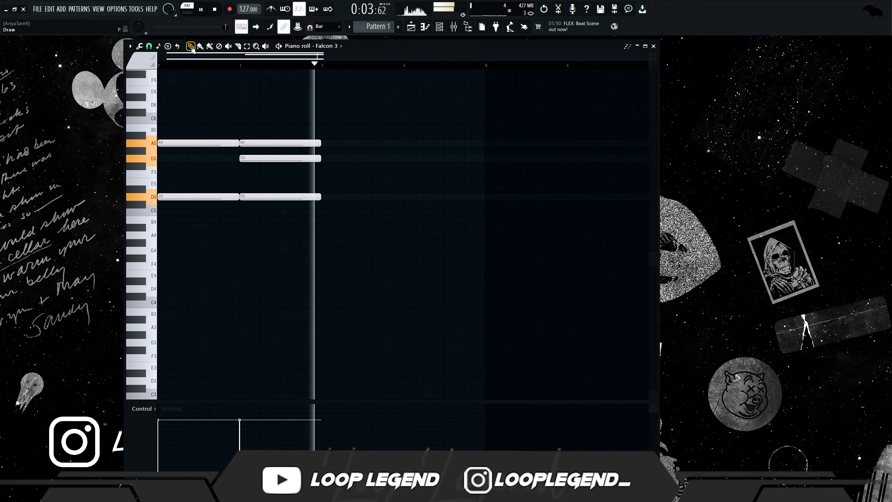
pyautogui.hotkey('ctrl', 'b')
pyautogui.press('space')
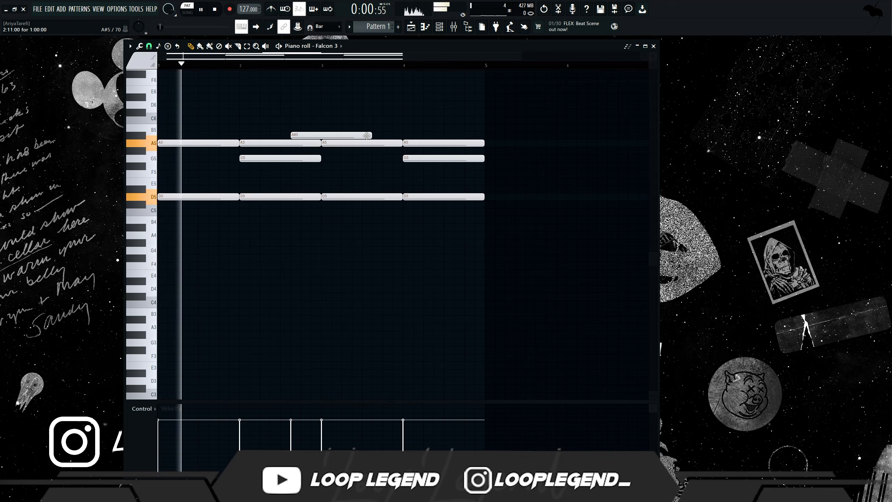
# Shorten the A#5 note to finish with bar 2, clear bars 3 and 4, and duplicate the revised two bars into them.
pyautogui.moveTo(371, 135); pyautogui.dragTo(321, 135)
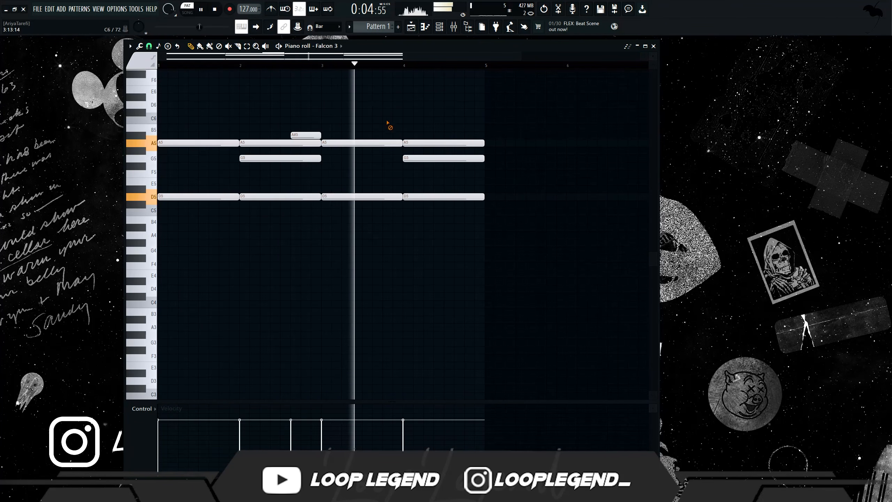
pyautogui.rightClick(390, 143)
pyautogui.rightClick(421, 159)
pyautogui.rightClick(434, 143)
pyautogui.rightClick(394, 197)
pyautogui.rightClick(433, 197)
pyautogui.hotkey('ctrl', 'b')
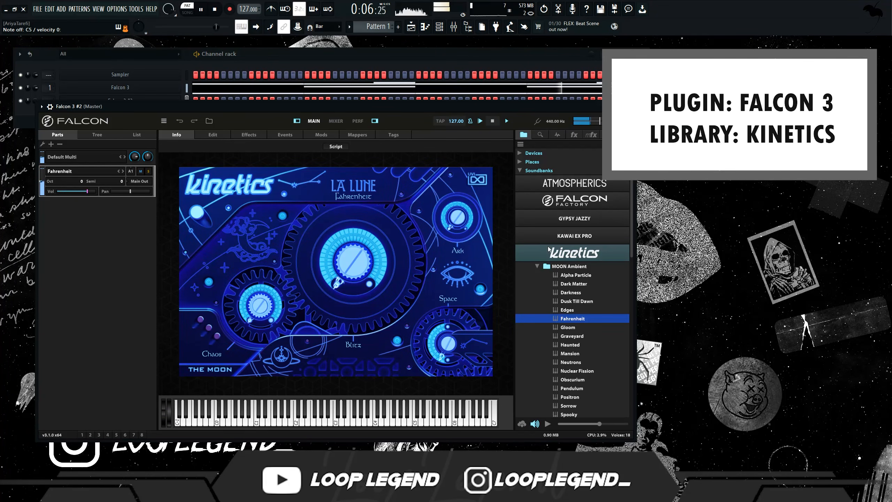
# Place one-bar A5 notes along the pattern for the Falcon 3 #2 channel playing the Fahrenheit preset.
pyautogui.click(411, 26)
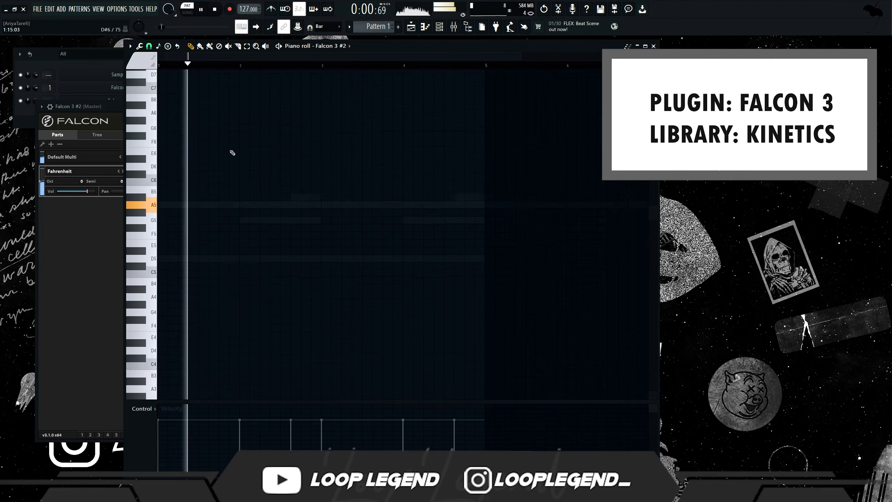
pyautogui.moveTo(187, 246); pyautogui.dragTo(239, 246)
pyautogui.hotkey('ctrl', 'b')
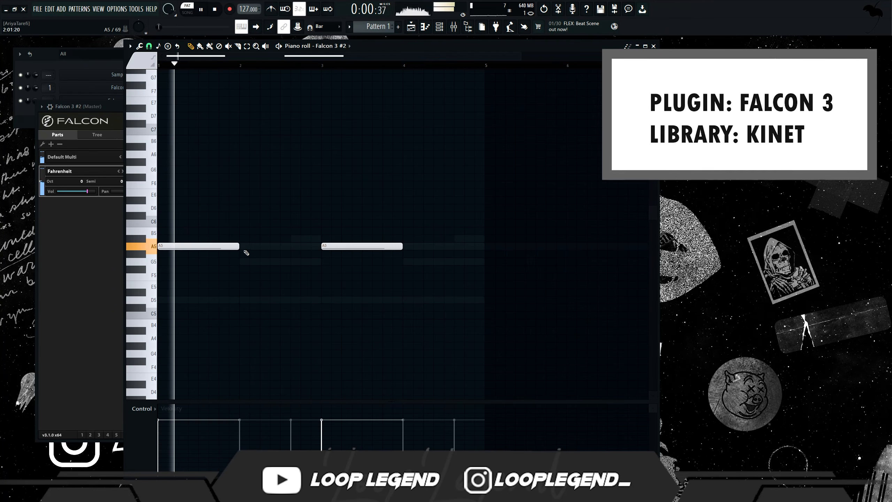
pyautogui.click(247, 247)
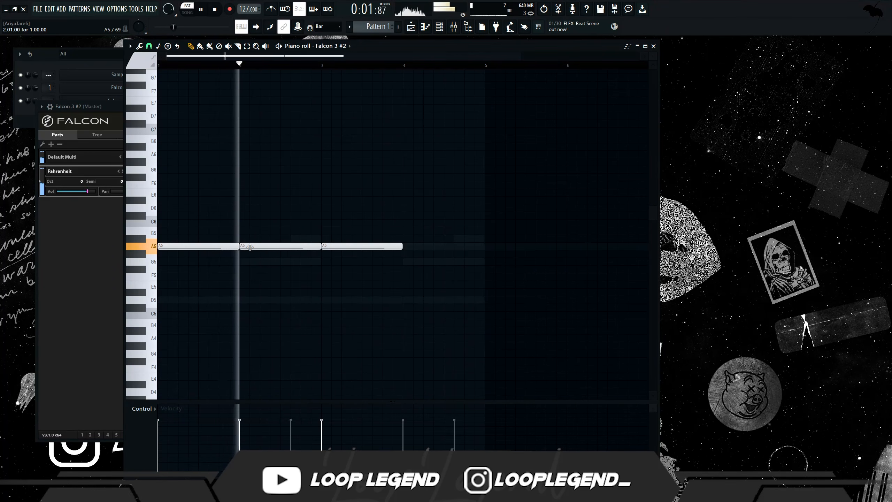
pyautogui.rightClick(284, 248)
pyautogui.press('F7')
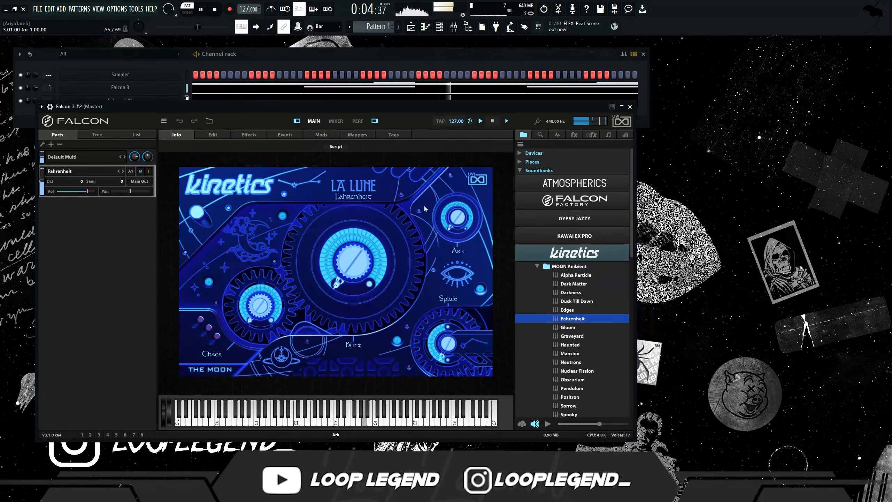
# Add a third Falcon 3 channel and load the Pendulum preset from the Kinetics MOON Ambient folder.
pyautogui.press('Escape')
pyautogui.rightClick(179, 100)
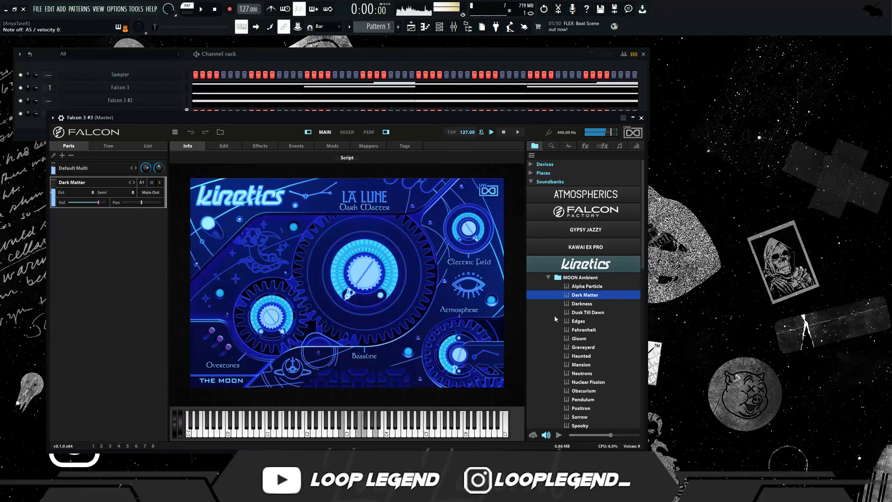
pyautogui.doubleClick(588, 402)
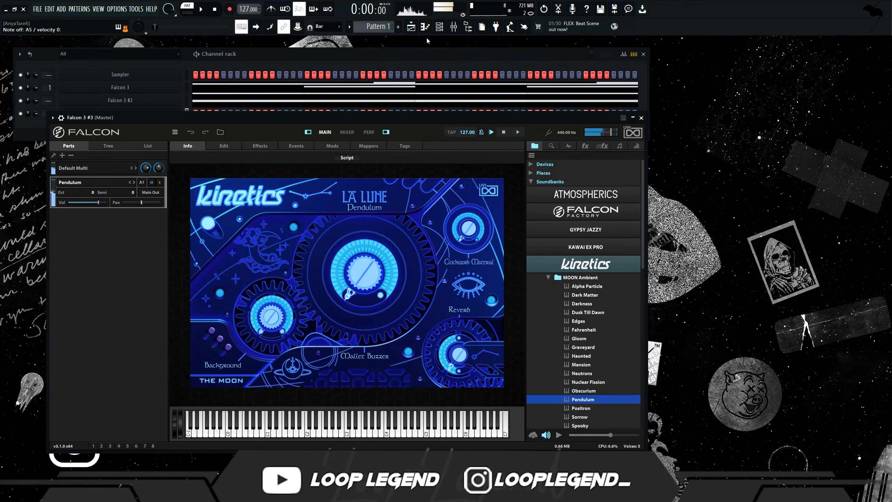
# Enter a descending run of eighth notes A5, A4, G5, G4, E5, E4 in bar 1 for the Pendulum channel.
pyautogui.press('F7')
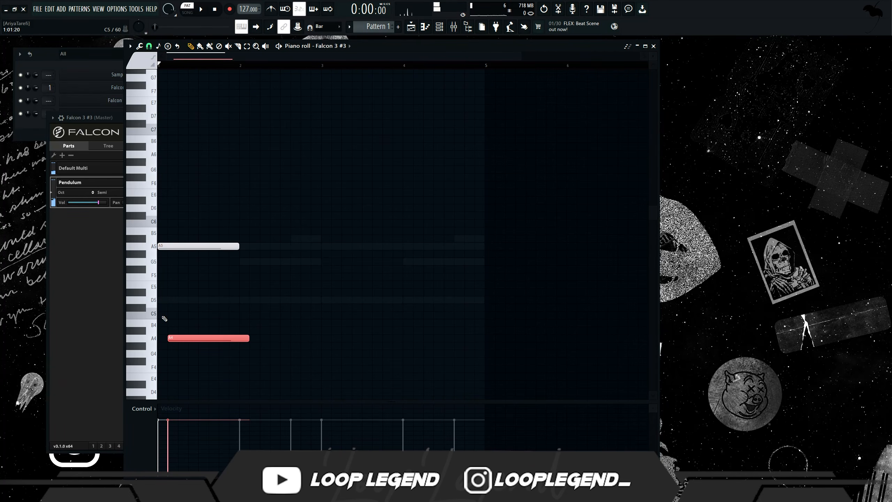
pyautogui.hotkey('ctrl', 'l')
pyautogui.scroll(3, 160, 267)
pyautogui.hotkey('ctrl', 'a')
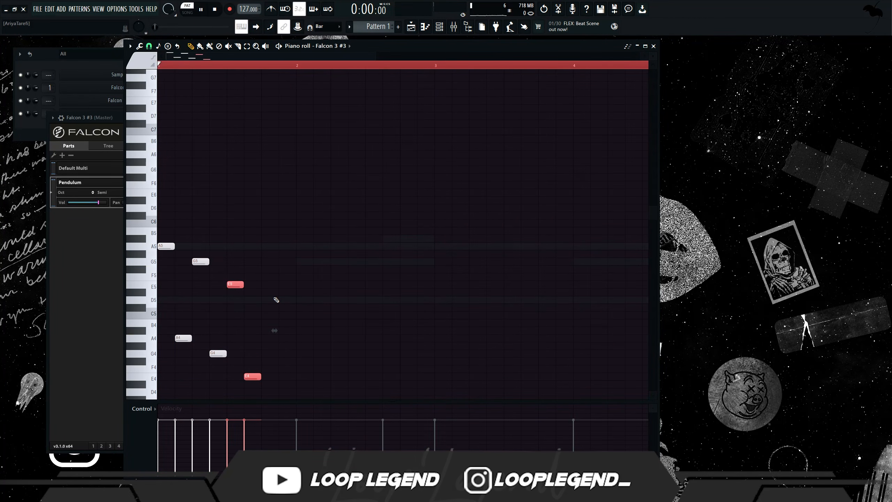
pyautogui.press('space')
pyautogui.hotkey('ctrl', 'd')
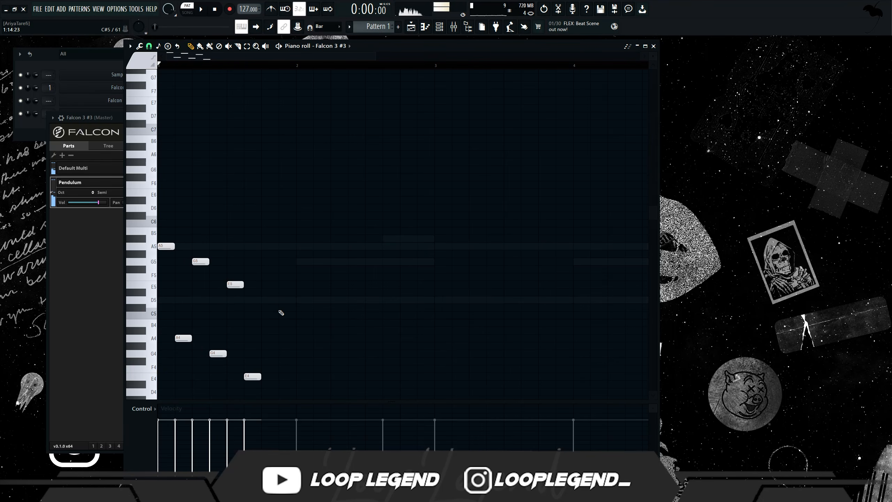
# Transpose the whole Pendulum run up two octaves.
pyautogui.hotkey('ctrl', 'Up')
pyautogui.hotkey('ctrl', 'Up')
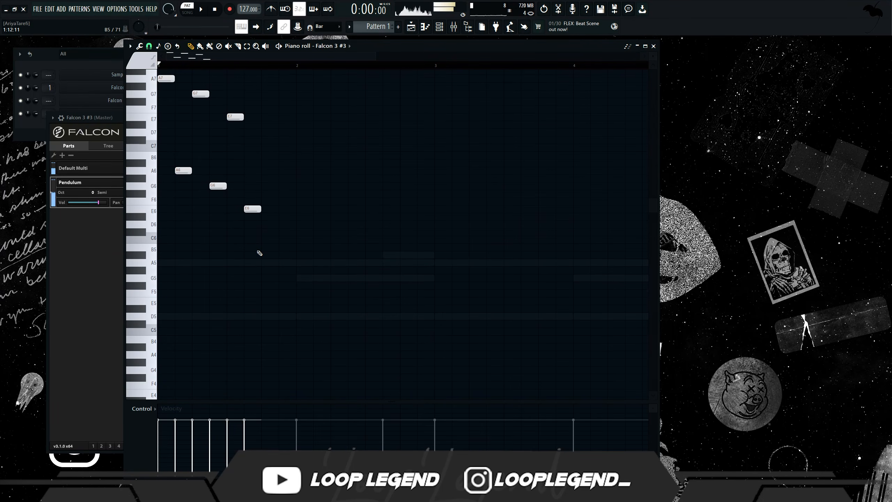
pyautogui.scroll(1, 272, 206)
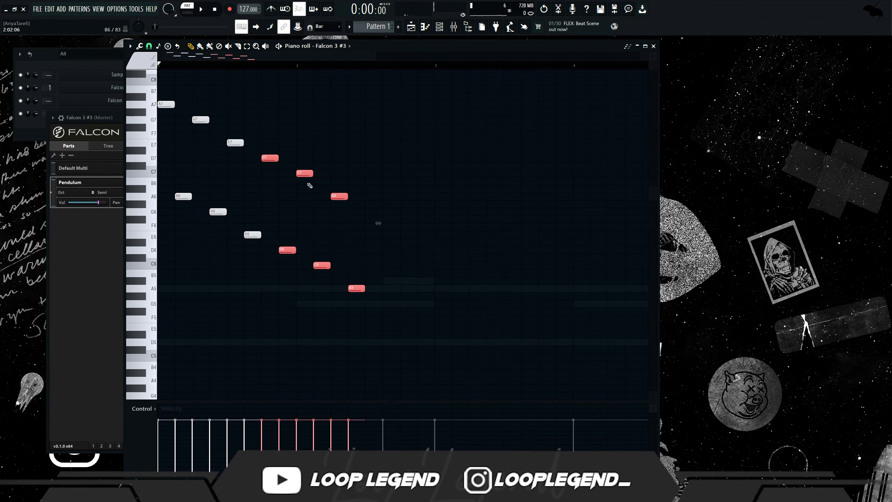
# Delete the run's notes following D7 and D6 and duplicate the remaining one-bar phrase into bar 2.
pyautogui.moveTo(364, 297); pyautogui.dragTo(301, 174)
pyautogui.press('Delete')
pyautogui.hotkey('ctrl', 'b')
pyautogui.press('space')
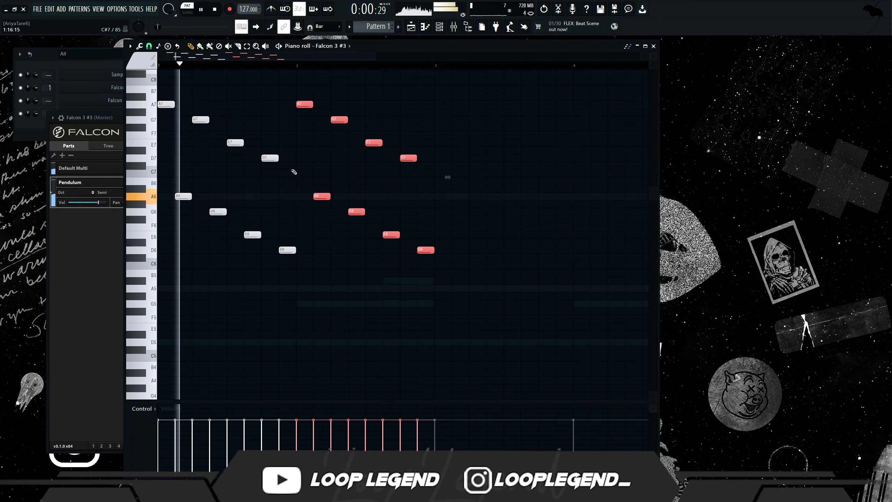
# Raise the E7 note in bar 2 and its lower-octave partner a semitone to F.
pyautogui.keyDown('ctrl'); pyautogui.click(152, 144); pyautogui.keyUp('ctrl')
pyautogui.keyDown('ctrl'); pyautogui.click(369, 179); pyautogui.keyUp('ctrl')
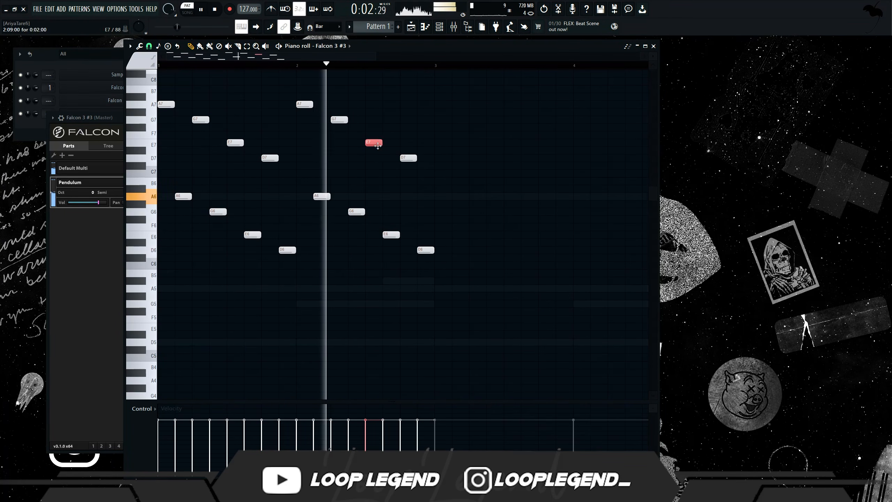
pyautogui.moveTo(376, 143); pyautogui.dragTo(377, 133)
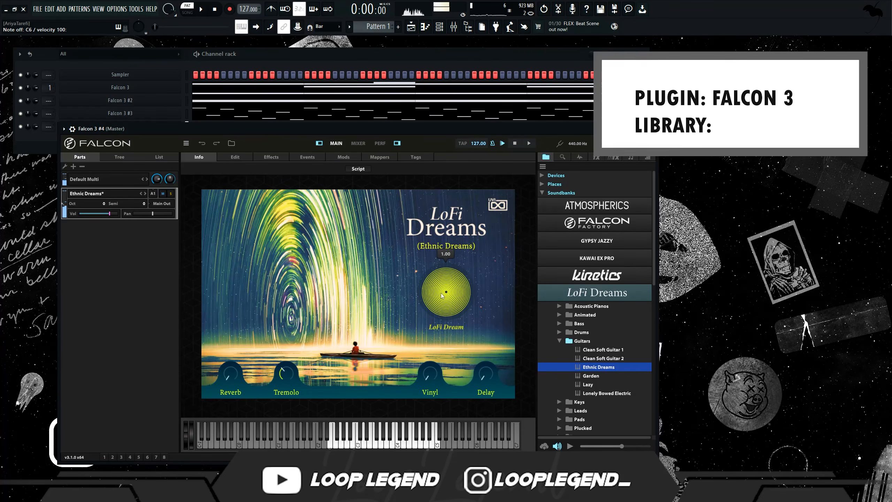
# Turn down the LoFi Dream amount of the Ethnic Dreams preset and add a two-bar D6 note above the F5 note.
pyautogui.moveTo(448, 296); pyautogui.dragTo(454, 430)
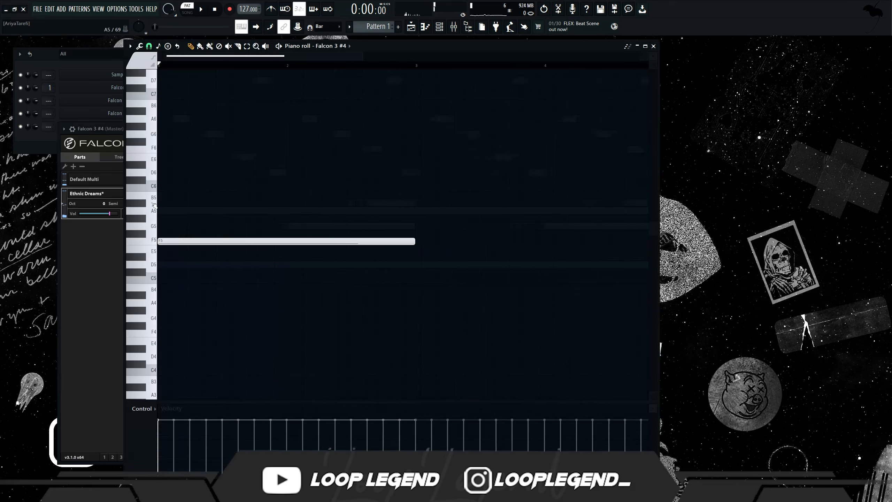
pyautogui.press('space')
pyautogui.press('space')
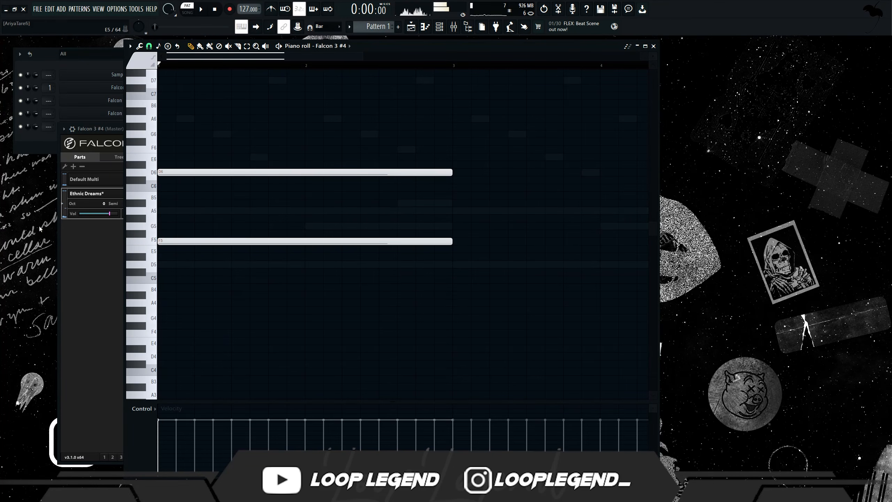
# Adjust the Ethnic Dreams channel's volume and shorten the D6 and F5 notes to half a bar, duplicating them after themselves.
pyautogui.moveTo(36, 127); pyautogui.dragTo(35, 121)
pyautogui.moveTo(194, 275); pyautogui.dragTo(201, 170)
pyautogui.moveTo(451, 173); pyautogui.dragTo(189, 207)
pyautogui.hotkey('ctrl', 'b')
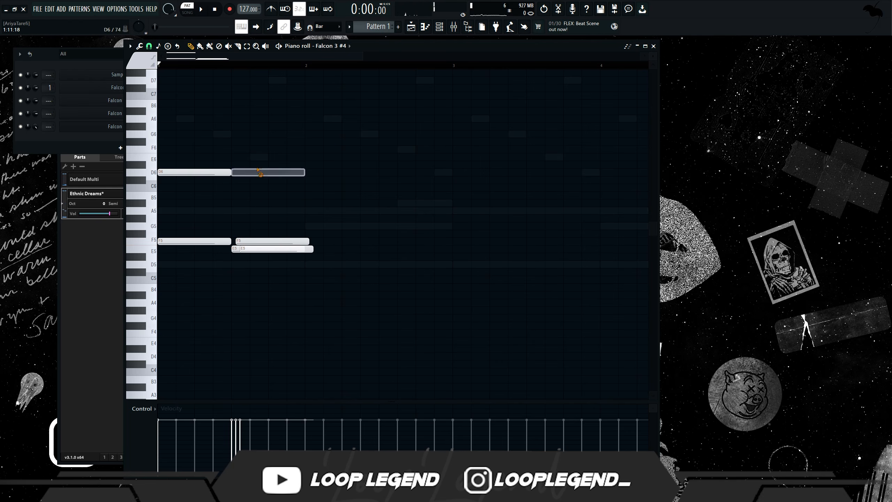
# Shape the second half of bar 1 as very short E5 and F5 grace notes followed by a longer E5 and a D5.
pyautogui.moveTo(258, 200); pyautogui.dragTo(237, 275)
pyautogui.press('space')
pyautogui.moveTo(313, 249); pyautogui.dragTo(270, 252)
pyautogui.press('space')
pyautogui.keyDown('ctrl'); pyautogui.click(452, 231); pyautogui.keyUp('ctrl')
pyautogui.press('space')
pyautogui.click(278, 264)
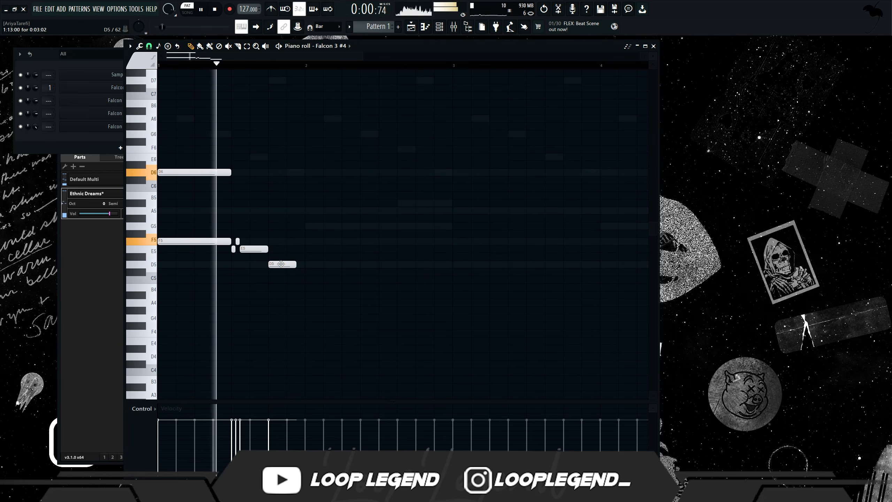
# Extend the E5 and fit the D5 note to the end of bar 1, duplicating the whole bar into bar 2.
pyautogui.moveTo(285, 264)
pyautogui.mouseDown()
pyautogui.moveTo(303, 266)
pyautogui.moveTo(284, 267)
pyautogui.moveTo(291, 249)
pyautogui.mouseUp()
pyautogui.moveTo(287, 257)
pyautogui.mouseDown()
pyautogui.moveTo(295, 279)
pyautogui.moveTo(304, 260)
pyautogui.mouseUp()
pyautogui.hotkey('ctrl', 'a')
pyautogui.hotkey('ctrl', 'b')
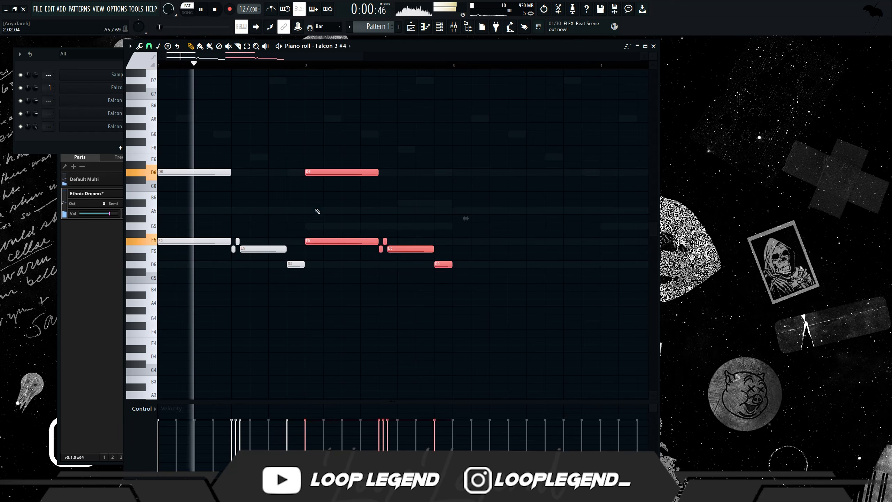
# Try lowering the D6 note in bar 2 to C6.
pyautogui.hotkey('ctrl', 'd')
pyautogui.moveTo(318, 170); pyautogui.dragTo(324, 187)
pyautogui.press('space')
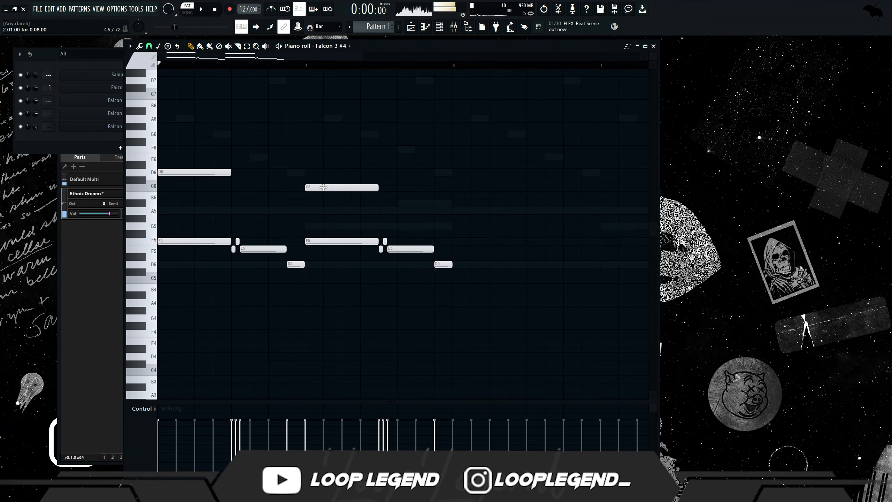
pyautogui.press('space')
# Add a half-bar A4 note at the start of bar 2 beneath the D6 and F5 notes.
pyautogui.click(321, 210)
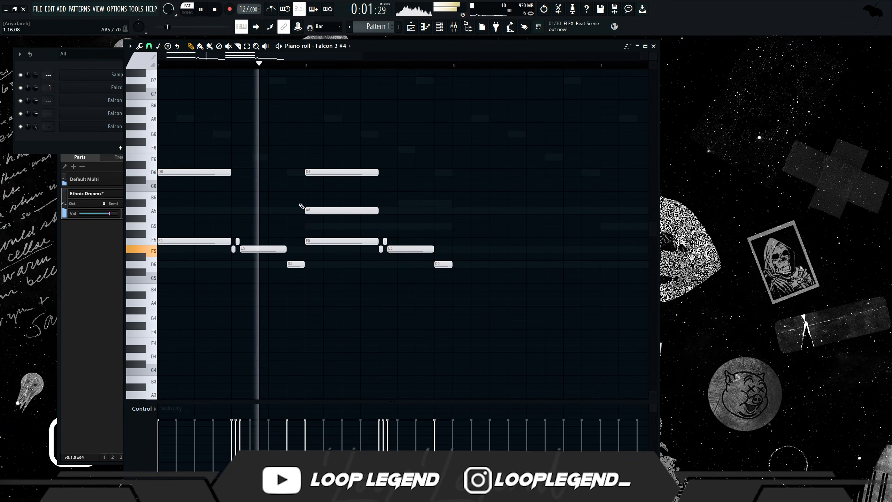
pyautogui.press('space')
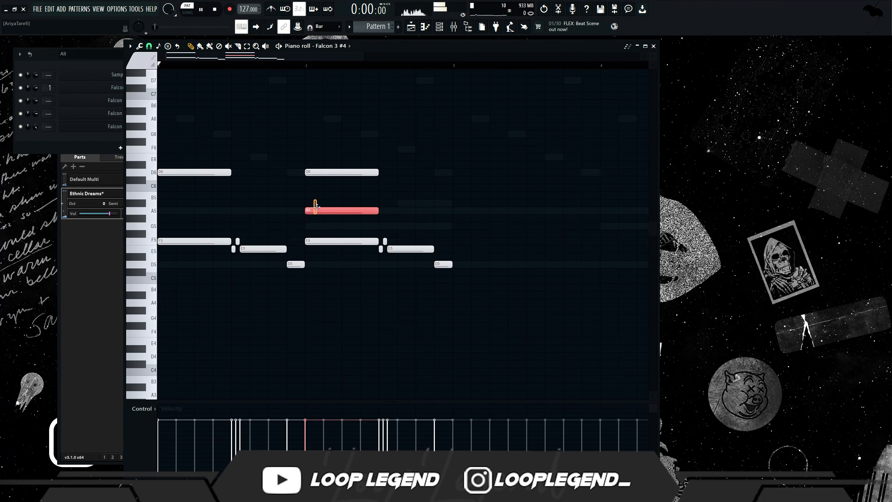
pyautogui.moveTo(316, 208); pyautogui.dragTo(316, 302)
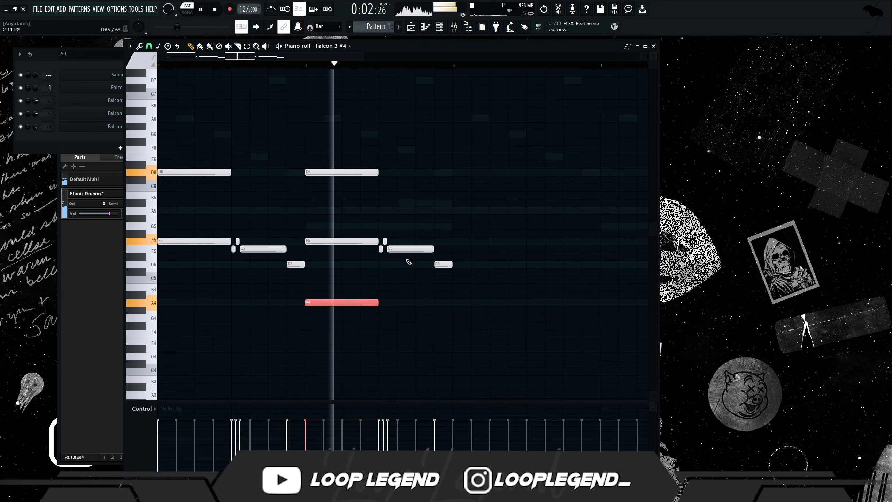
# Shift bar 2's grace notes earlier by shortening the F5 before them, and replace the long E5 with short F5 and E5 notes.
pyautogui.moveTo(408, 261); pyautogui.dragTo(383, 239)
pyautogui.press('space')
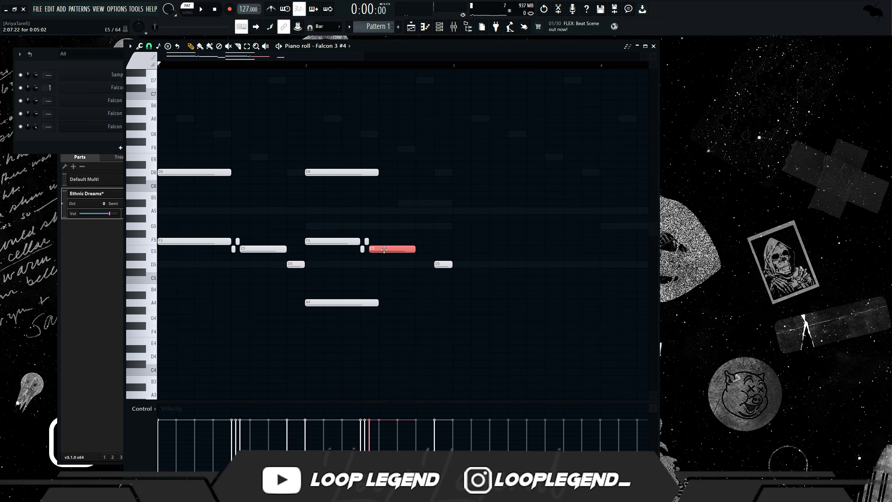
pyautogui.click(404, 251)
pyautogui.hotkey('ctrl', 'z')
pyautogui.hotkey('ctrl', 'b')
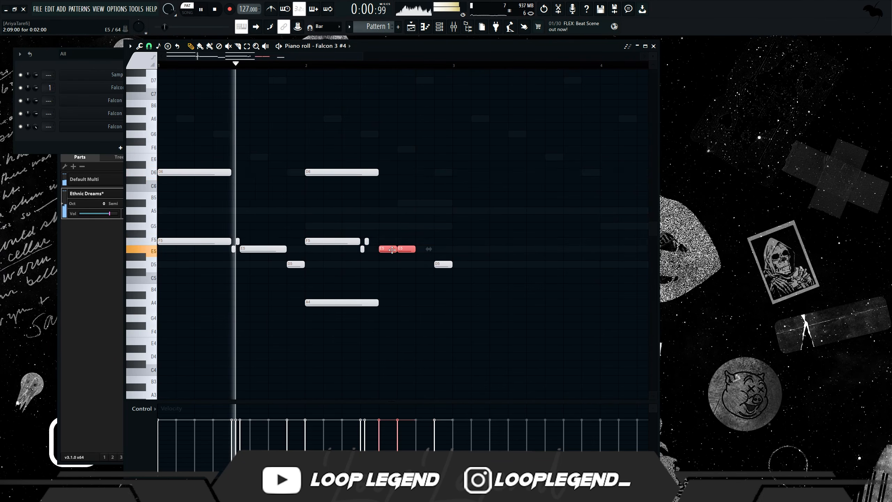
pyautogui.moveTo(396, 251)
pyautogui.mouseDown()
pyautogui.moveTo(384, 252)
pyautogui.moveTo(407, 259)
pyautogui.moveTo(382, 241)
pyautogui.mouseUp()
pyautogui.press('space')
pyautogui.press('space')
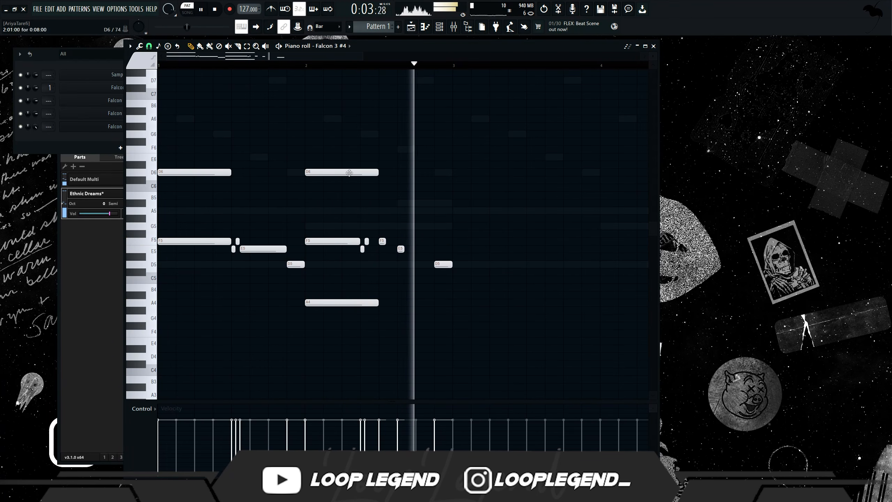
# End bar 2 with consecutive D5 and A4 eighth notes and duplicate the two-bar melody into bars 3 and 4.
pyautogui.moveTo(447, 264); pyautogui.dragTo(429, 263)
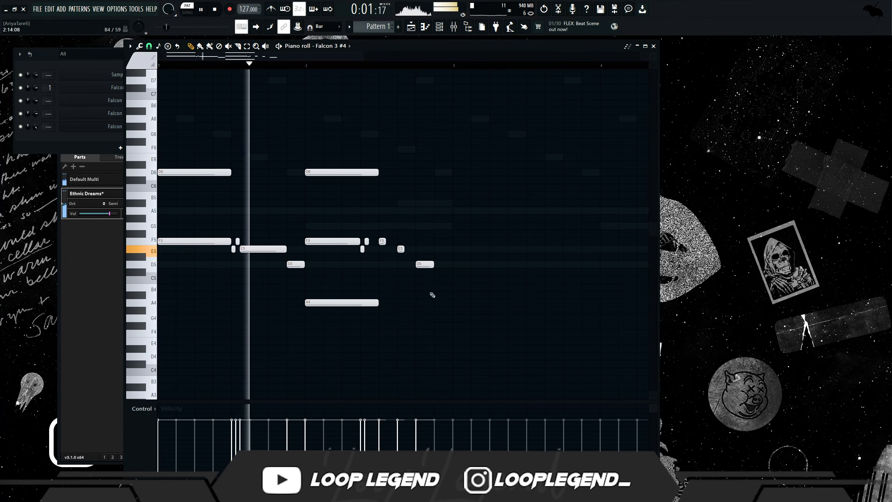
pyautogui.click(446, 303)
pyautogui.hotkey('ctrl', 'b')
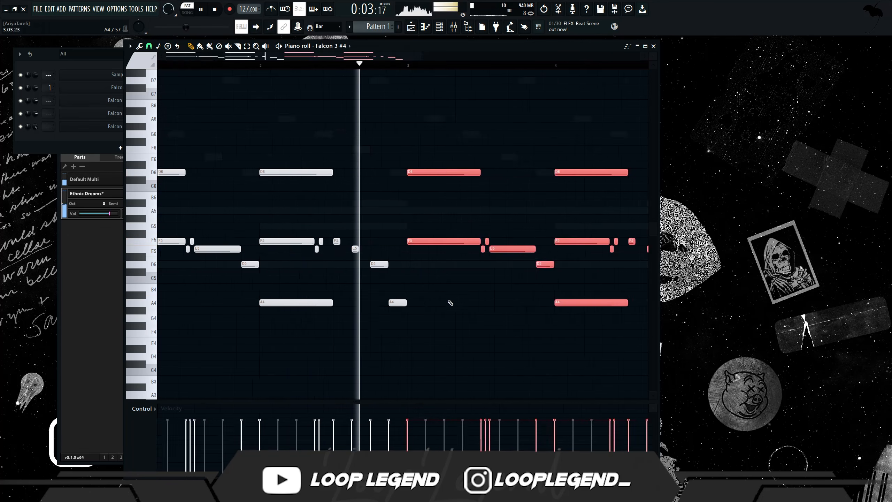
# Place a half-bar A6 note starting at step 3 of bar 1 in the Ethnic Dreams melody.
pyautogui.scroll(-2, 448, 304)
pyautogui.click(170, 118)
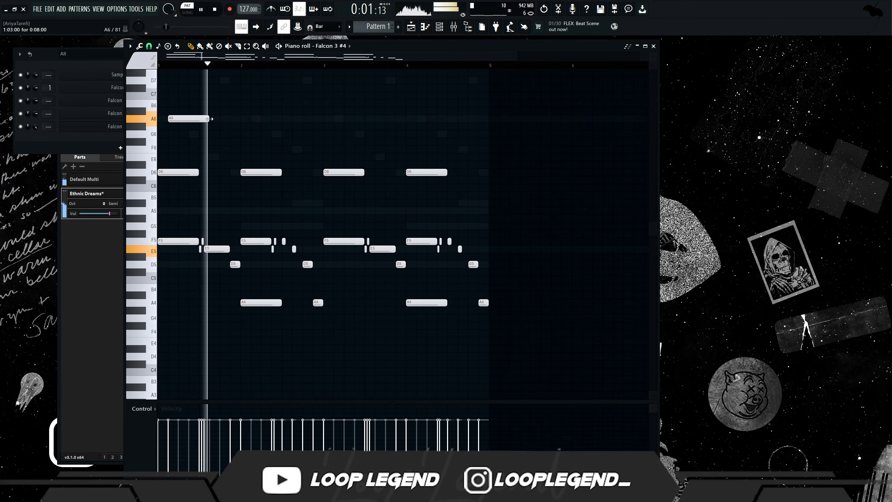
pyautogui.click(243, 119)
pyautogui.rightClick(243, 120)
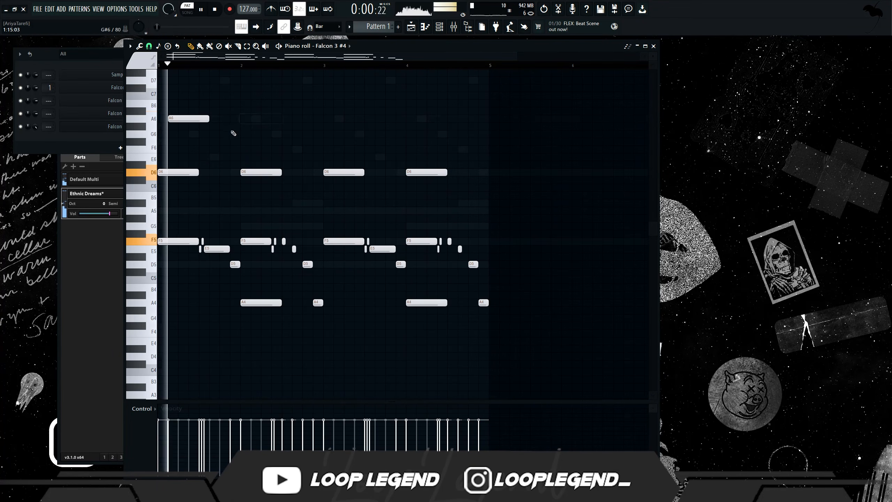
# Add a short G6 note at step 15 of bar 1 and duplicate the A6 and G6 notes into the following bar.
pyautogui.click(234, 134)
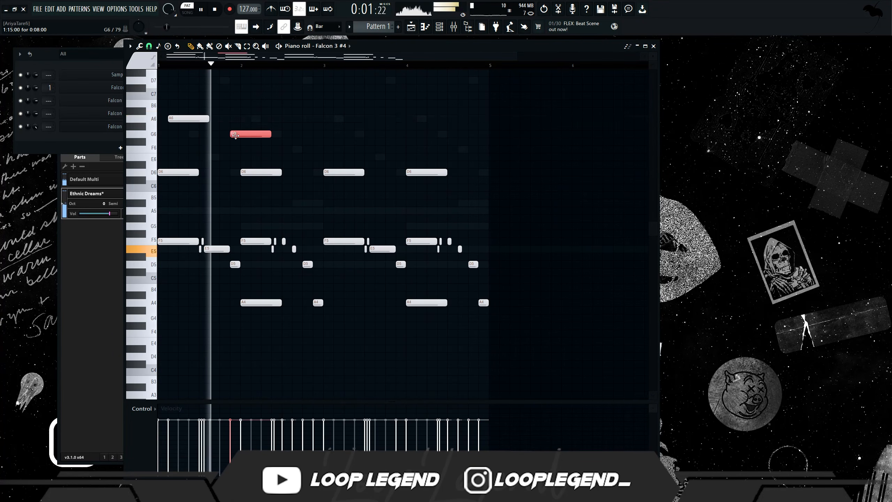
pyautogui.moveTo(269, 134); pyautogui.dragTo(257, 125)
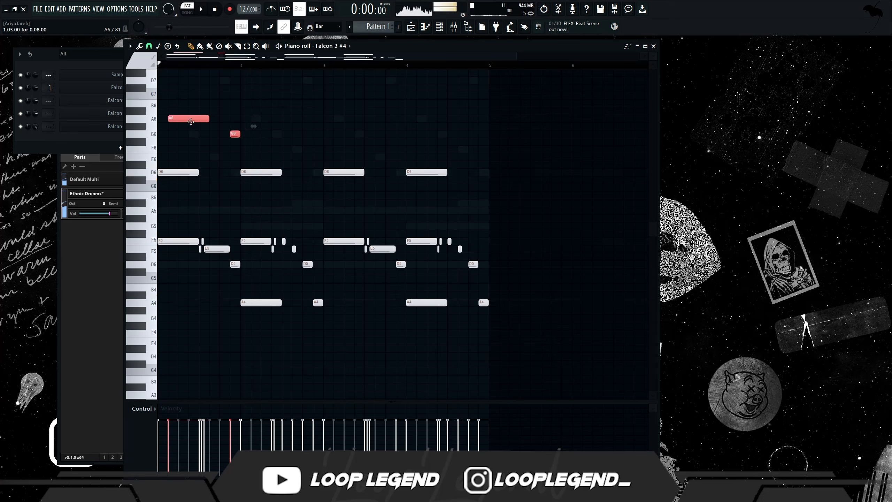
pyautogui.hotkey('ctrl', 'b')
pyautogui.press('space')
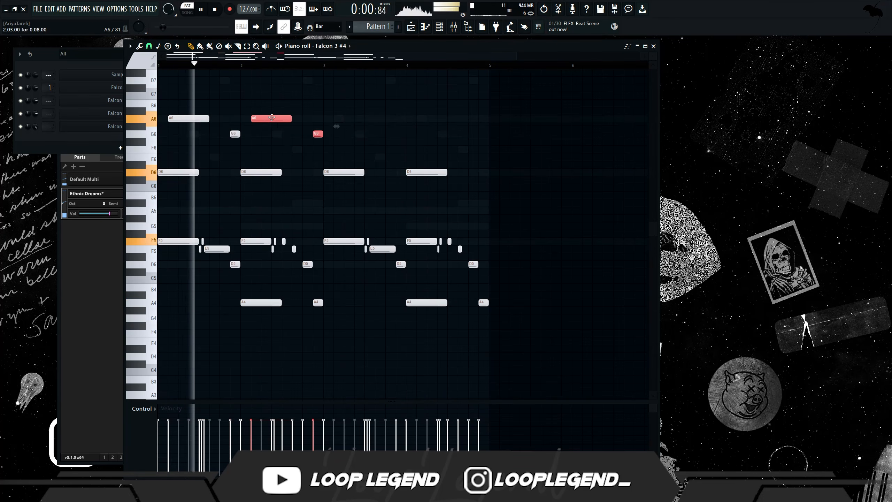
pyautogui.hotkey('ctrl', 'd')
pyautogui.moveTo(306, 141); pyautogui.dragTo(296, 149)
pyautogui.press('space')
pyautogui.press('space')
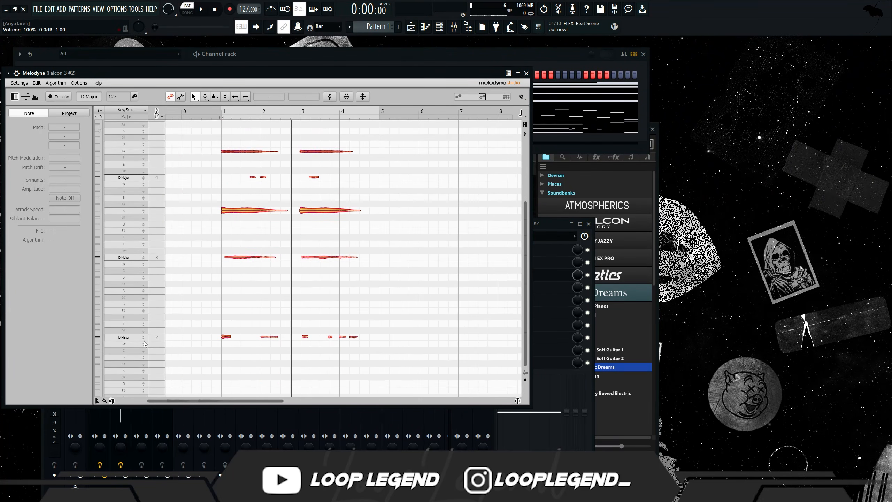
# Set the Melodyne scale to D Minor and lower the two highest C notes to A4.
pyautogui.click(144, 342)
pyautogui.click(159, 326)
pyautogui.click(268, 260)
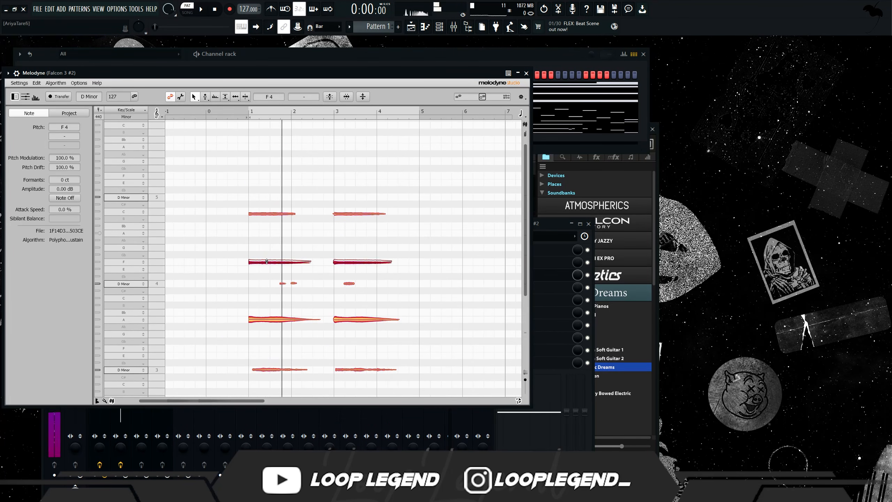
pyautogui.moveTo(343, 186); pyautogui.dragTo(269, 223)
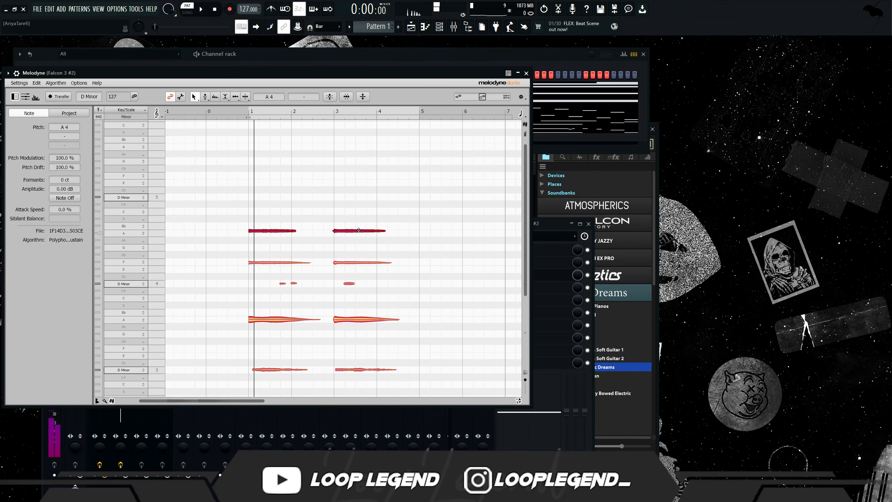
pyautogui.scroll(-5, 358, 234)
pyautogui.press('space')
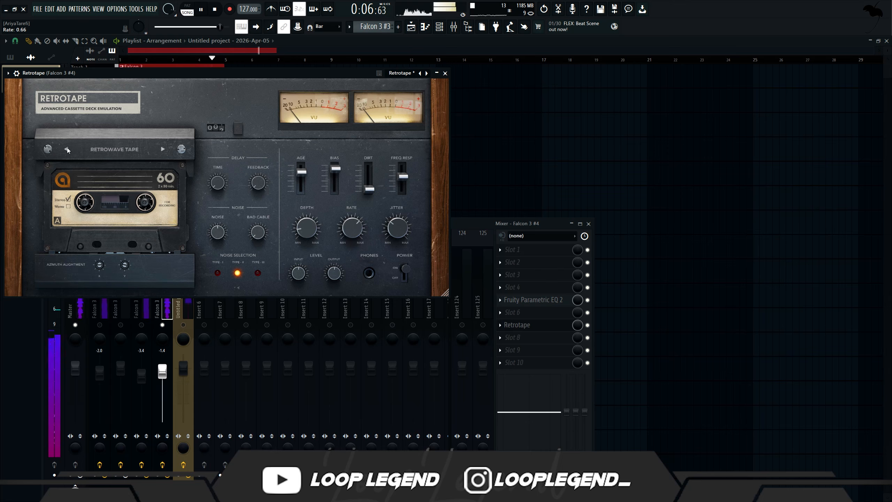
# Load Retrotape's Acoustic to Boom Bap Drums preset and adjust the low and high cutoffs in Fruity Parametric EQ 2 on Falcon 3 #4.
pyautogui.click(67, 150)
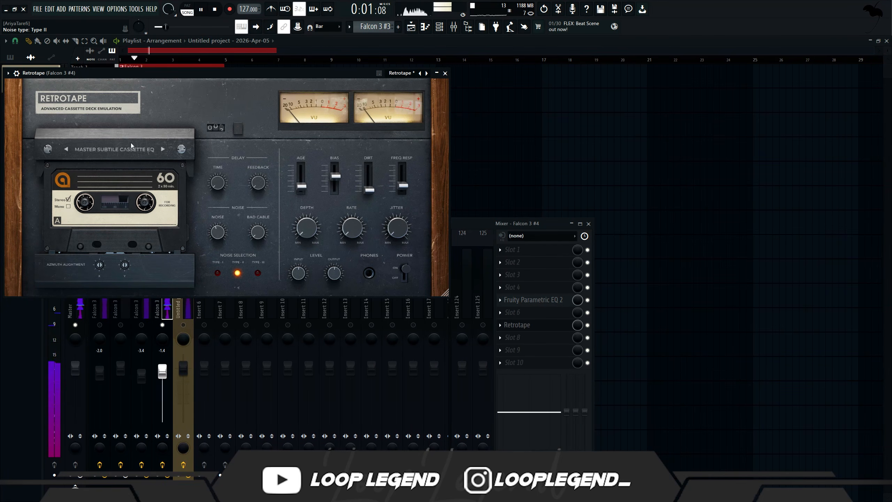
pyautogui.click(161, 149)
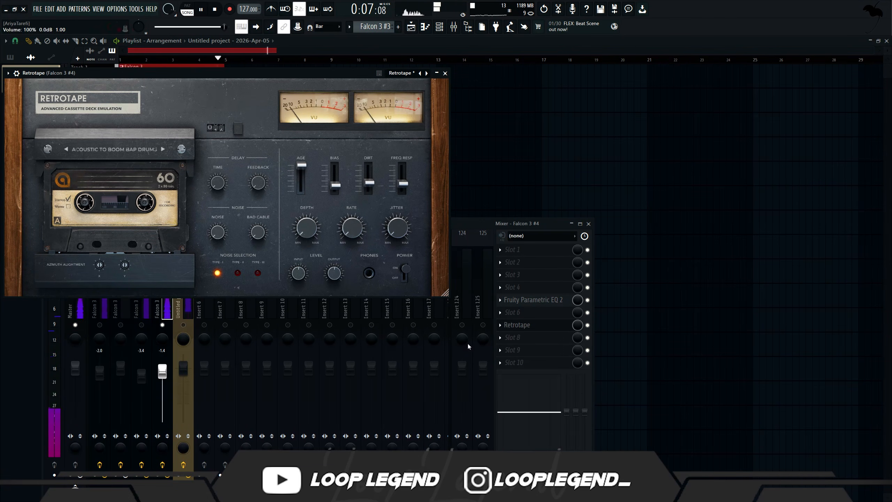
pyautogui.click(560, 339)
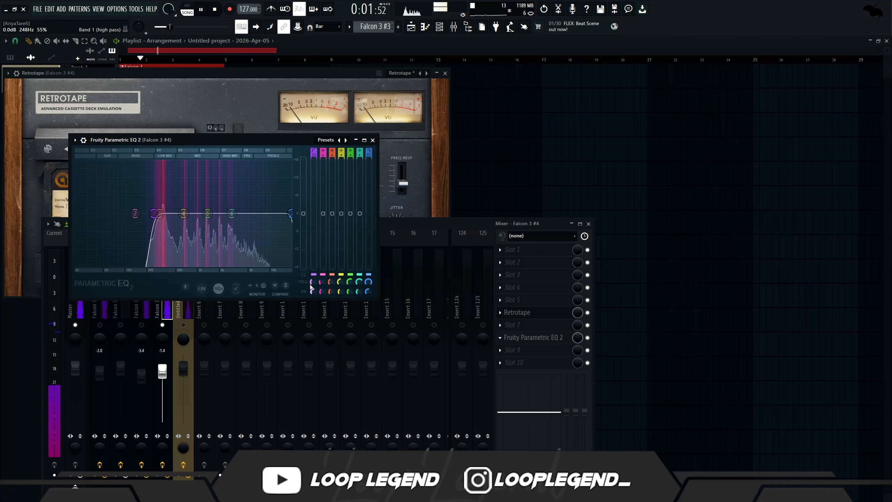
pyautogui.moveTo(313, 282); pyautogui.dragTo(314, 266)
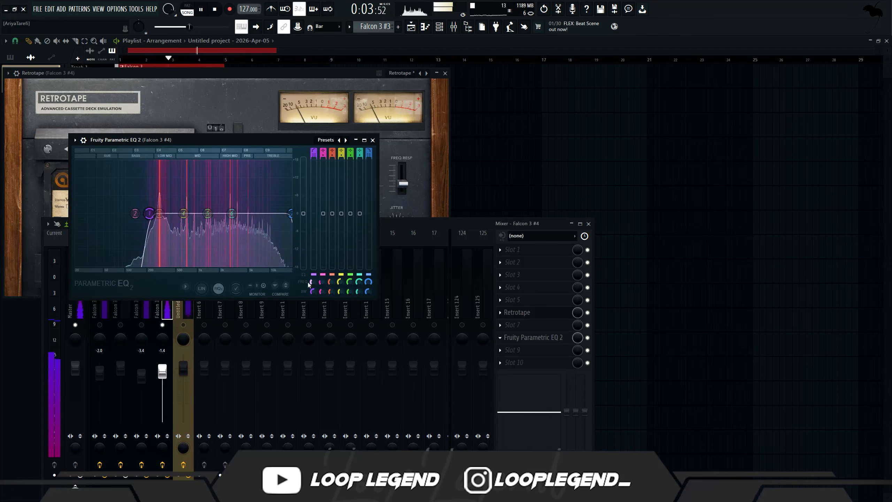
pyautogui.moveTo(368, 282); pyautogui.dragTo(368, 286)
# Add Fruity Stereo Shaper and RC-20 Retro Color to the Falcon 3 #4 mixer track's effect chain.
pyautogui.click(528, 359)
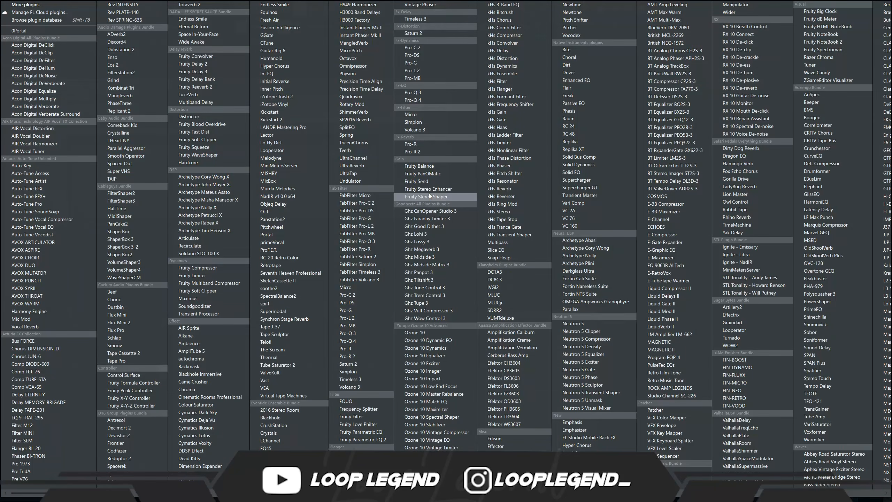
pyautogui.click(429, 196)
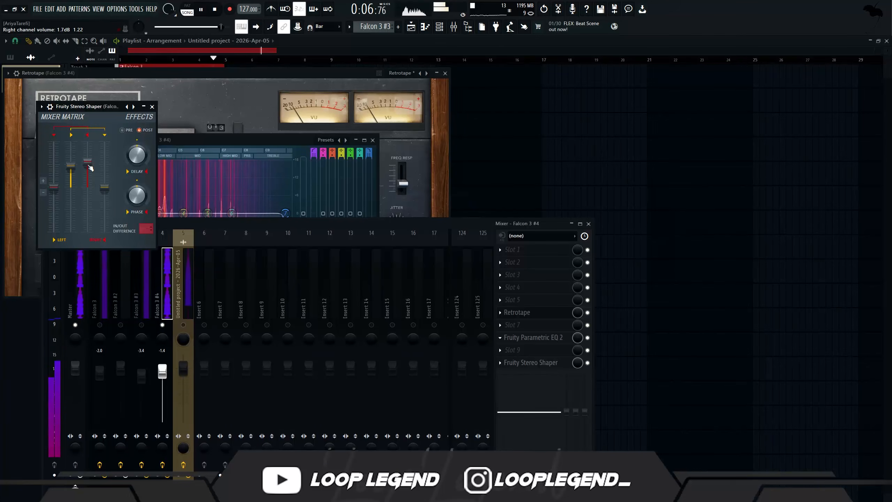
pyautogui.click(529, 363)
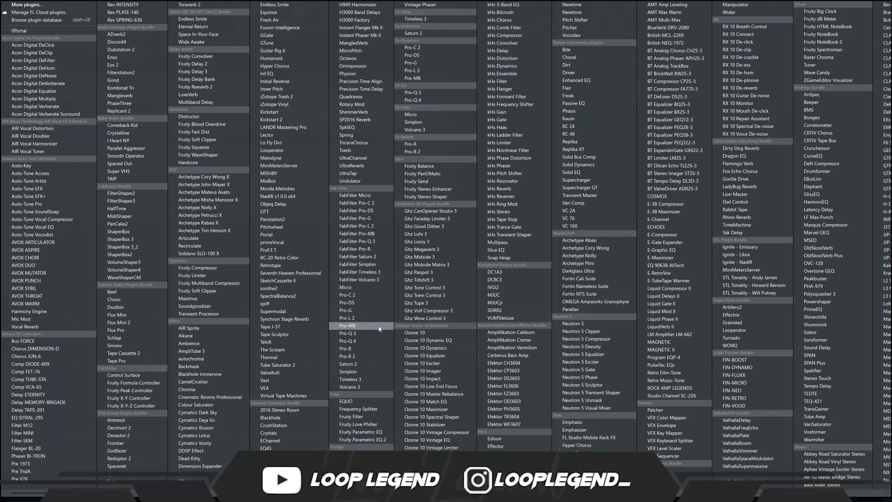
pyautogui.click(291, 258)
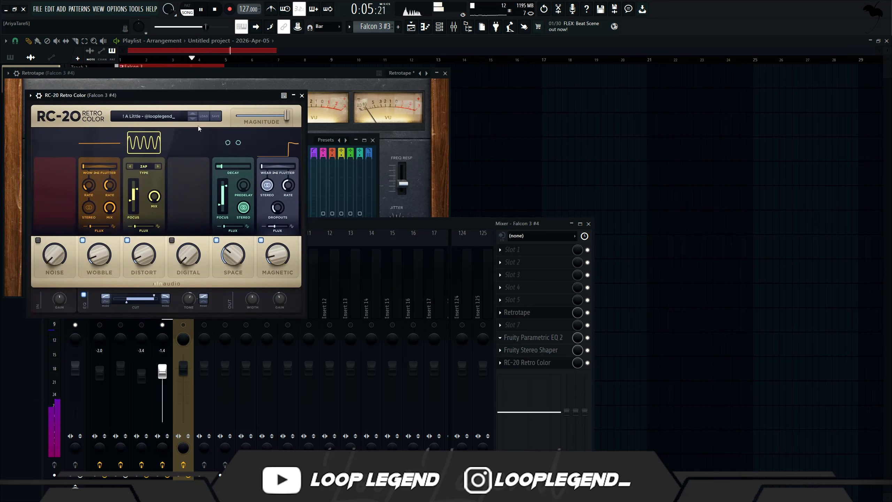
# Load the "! Tape 2" preset in RC-20 Retro Color and adjust its Distort amount.
pyautogui.click(193, 118)
pyautogui.click(193, 118)
pyautogui.click(192, 118)
pyautogui.click(193, 118)
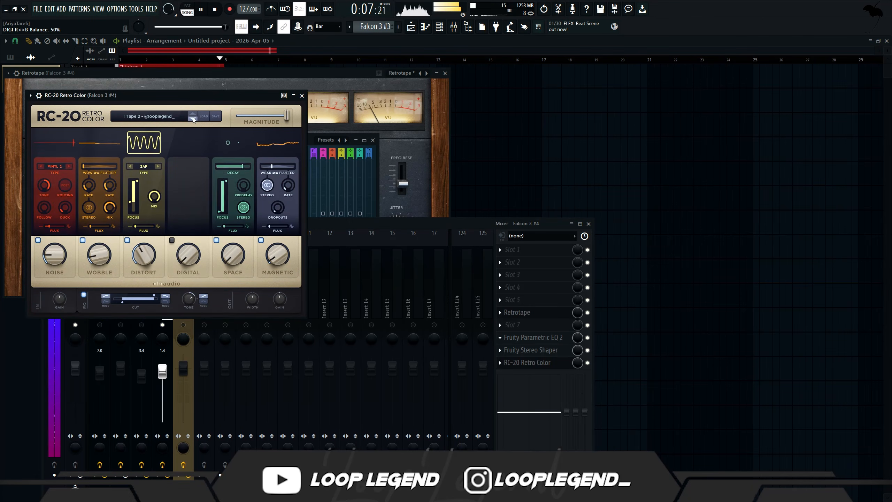
pyautogui.moveTo(142, 250); pyautogui.dragTo(142, 252)
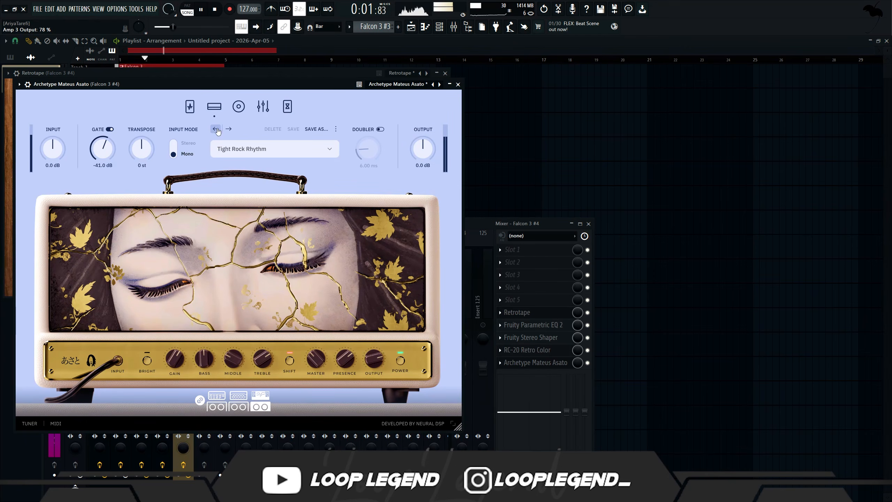
# Step back through the Archetype Mateus Asato presets from Tight Rock Rhythm past The Blue Note.
pyautogui.click(215, 129)
pyautogui.click(215, 129)
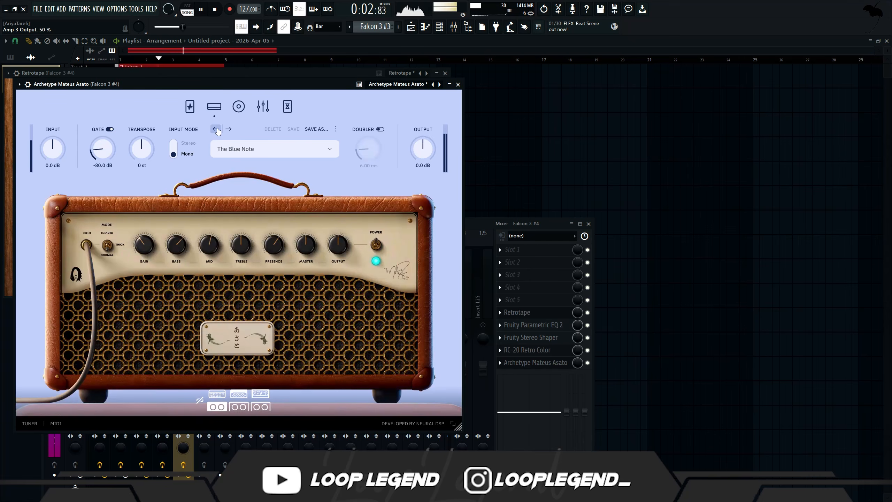
pyautogui.click(216, 129)
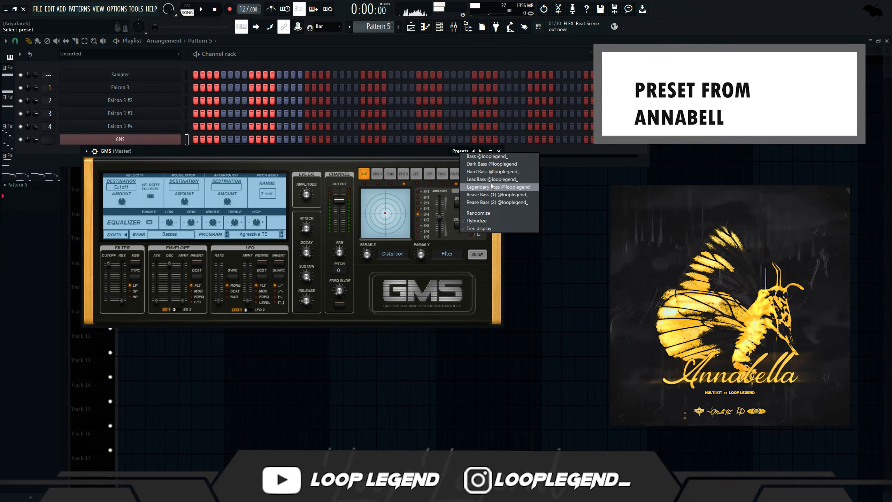
# In the Legendary Bass piano roll, trim the front of bar 2's D4 note so it starts at step 3.
pyautogui.press('F7')
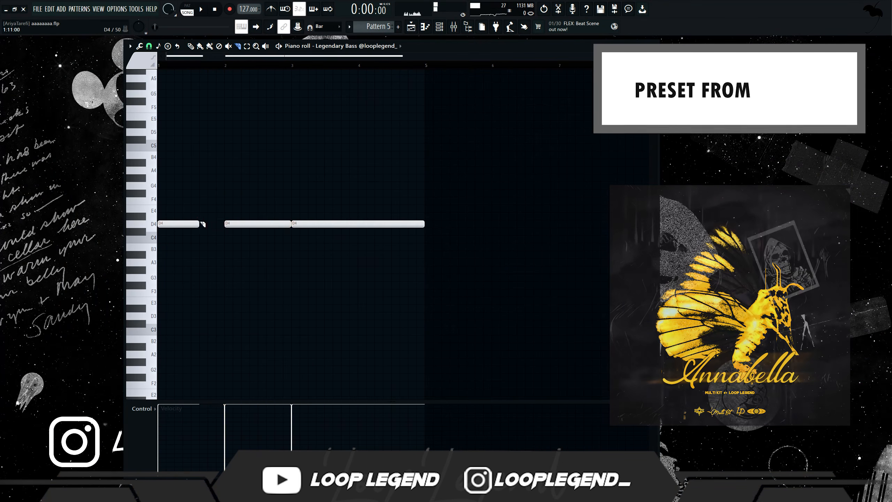
pyautogui.press('space')
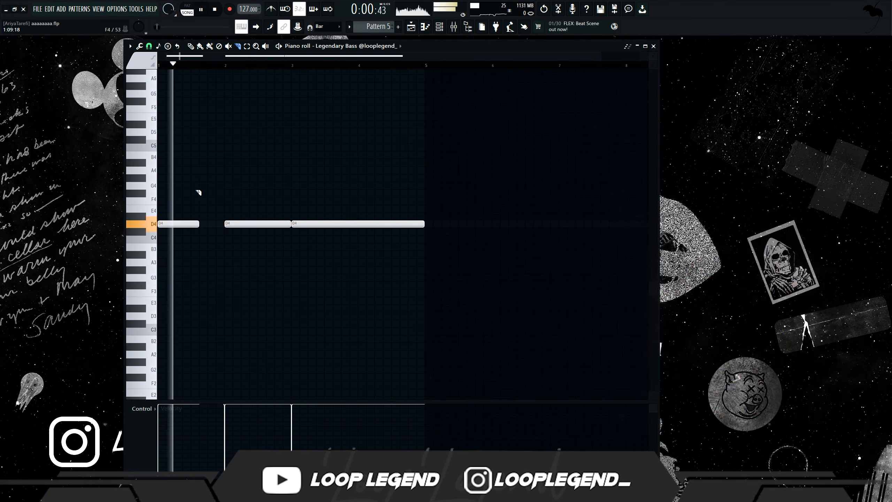
pyautogui.scroll(4, 175, 154)
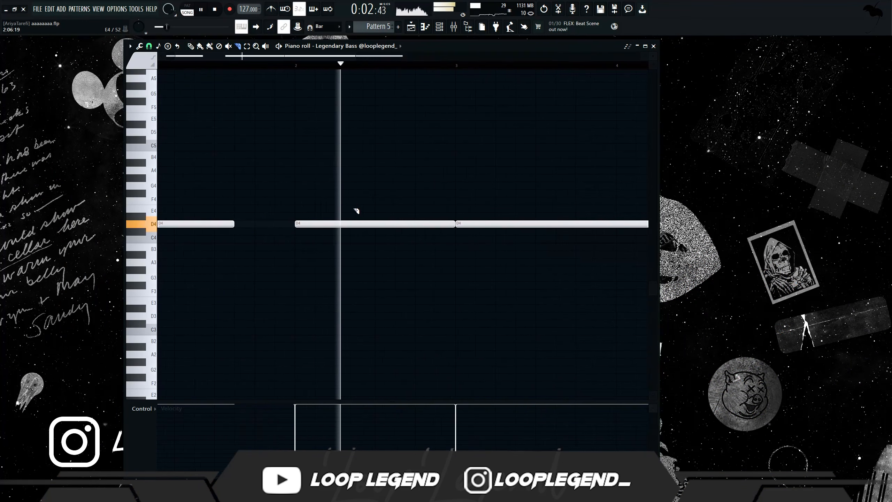
pyautogui.moveTo(296, 224); pyautogui.dragTo(315, 224)
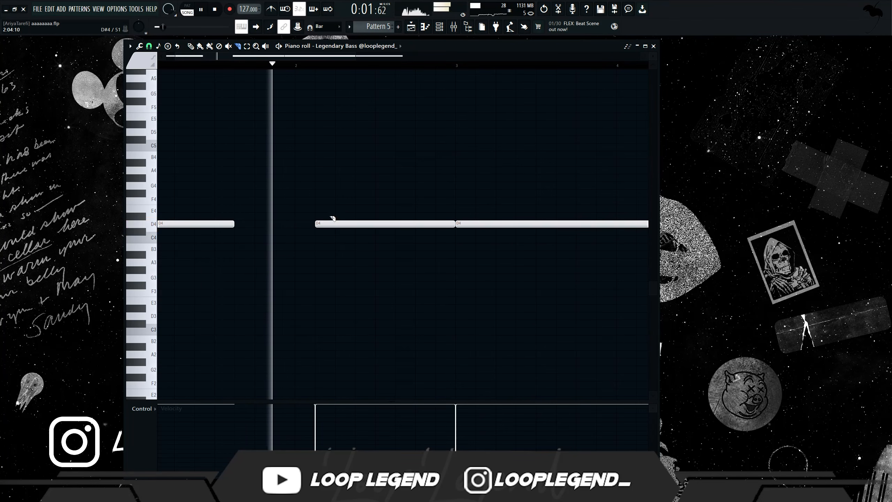
pyautogui.press('space')
pyautogui.press('space')
# Slice bar 2's D4 note at steps 5 and 7 and shorten the first two slices to one step each.
pyautogui.click(337, 224)
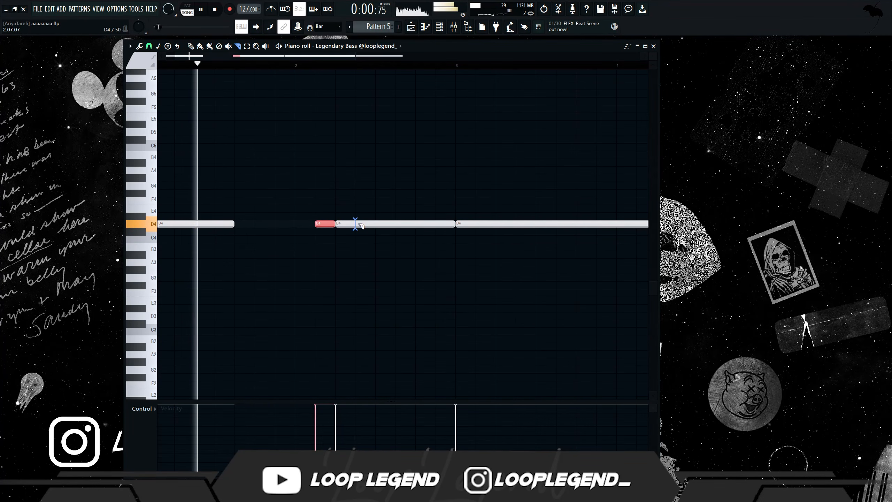
pyautogui.click(356, 224)
pyautogui.press('space')
pyautogui.click(337, 225)
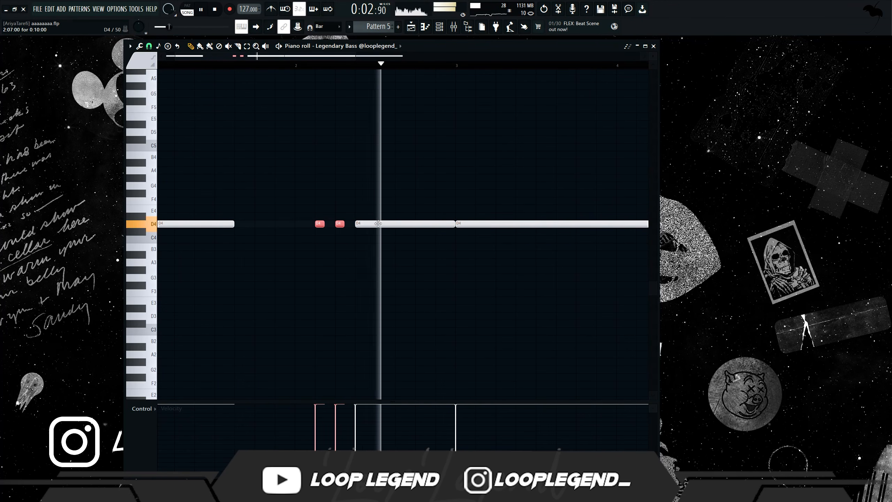
# Replace the remaining long D4 in bar 2 with one-step D4 notes at steps 9 and 11.
pyautogui.moveTo(384, 220)
pyautogui.mouseDown()
pyautogui.moveTo(419, 224)
pyautogui.moveTo(389, 224)
pyautogui.mouseUp()
pyautogui.keyDown('shift'); pyautogui.rightClick(396, 222); pyautogui.keyUp('shift')
pyautogui.rightClick(400, 225)
pyautogui.click(398, 225)
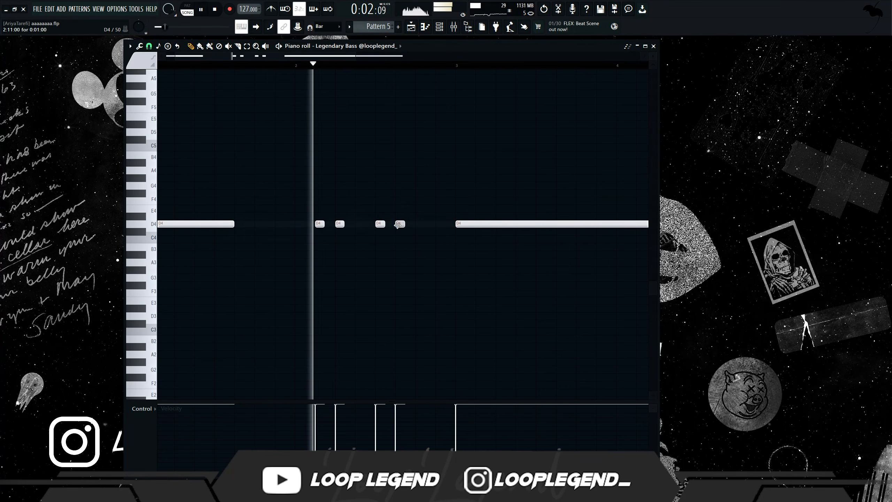
# Add a two-step D4 note at step 13 of bar 2 with a D3 beneath it, and make the D4 a slide note.
pyautogui.click(440, 224)
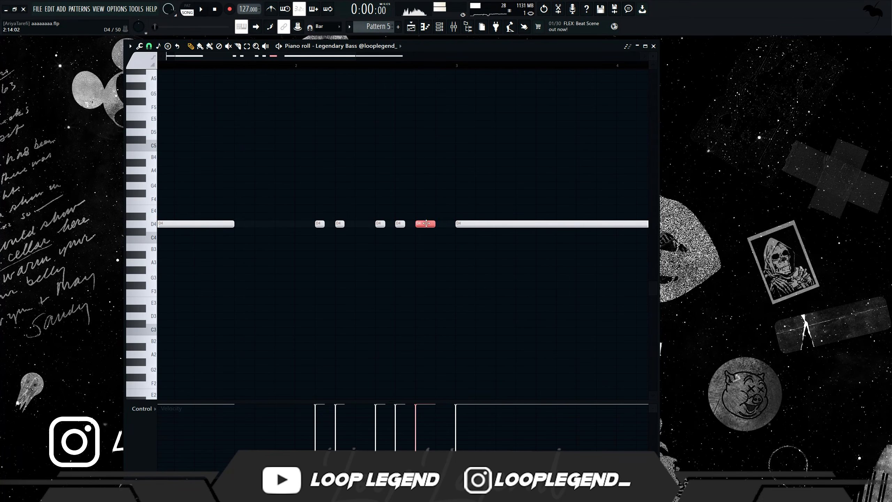
pyautogui.doubleClick(423, 224)
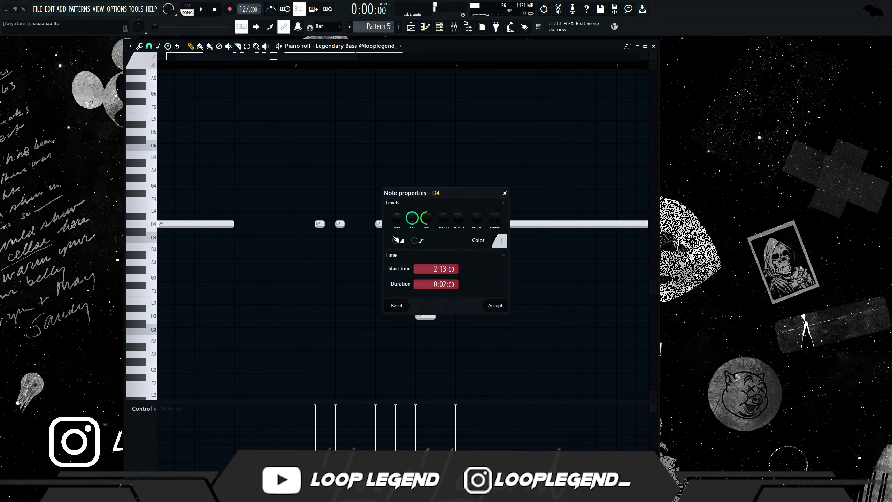
pyautogui.press('Escape')
pyautogui.press('space')
pyautogui.scroll(-3, 314, 313)
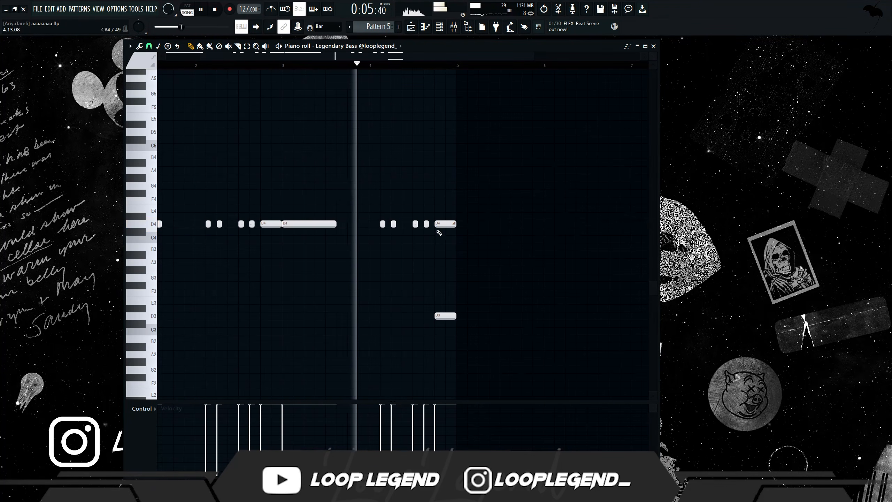
# Replace the D4 at step 9 of bar 4 with a D#4 and transpose the closing D4 and D3 notes up an octave.
pyautogui.rightClick(415, 223)
pyautogui.click(415, 216)
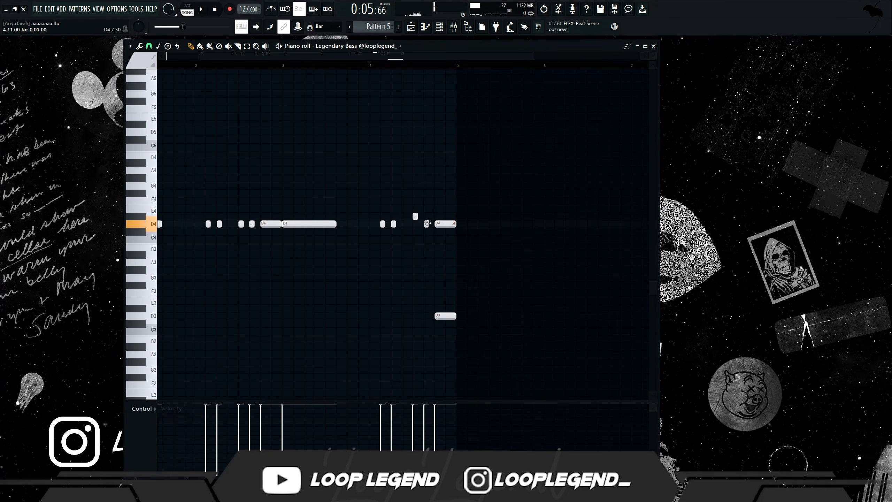
pyautogui.moveTo(441, 225); pyautogui.dragTo(446, 342)
pyautogui.hotkey('ctrl', 'Up')
pyautogui.hotkey('shift', 'Up')
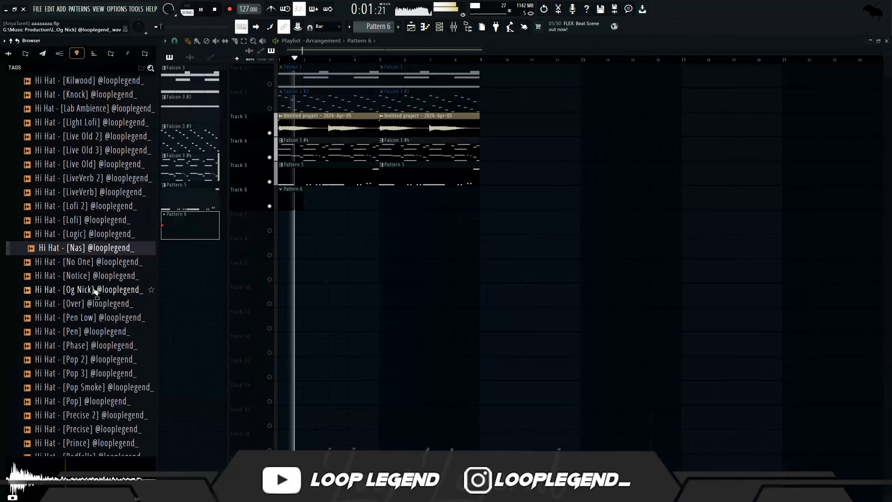
# Audition hi-hat samples from the 2025 Drum Kit and open "Hi Hat - [Rj]" in a new channel.
pyautogui.click(96, 290)
pyautogui.click(98, 310)
pyautogui.scroll(-4, 97, 312)
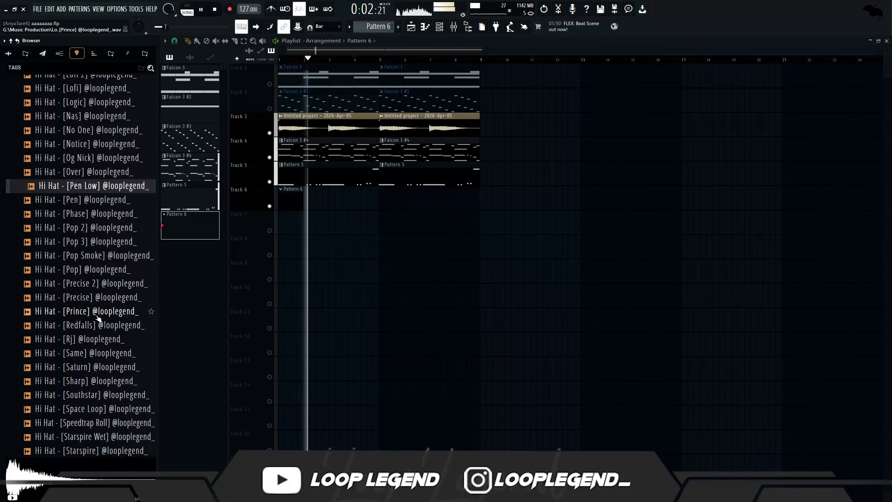
pyautogui.click(98, 310)
pyautogui.click(101, 296)
pyautogui.rightClick(101, 296)
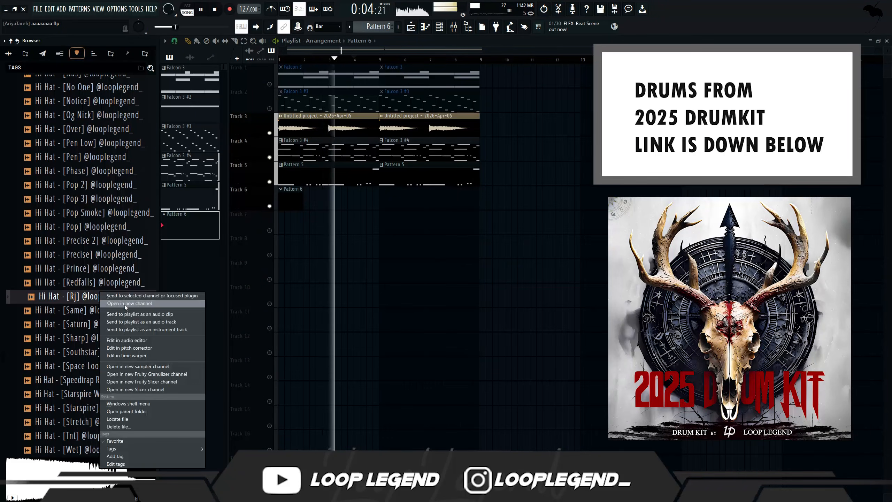
pyautogui.click(116, 297)
pyautogui.press('F6')
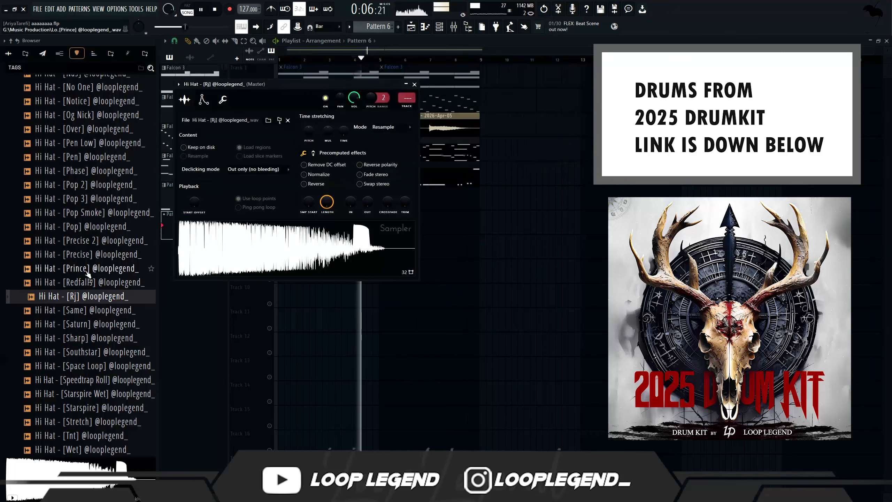
# Send the "! Hi Hat Midi Simple (1)" MIDI file from the Hi Hats folder to the [Rj] hi-hat channel.
pyautogui.scroll(15, 83, 260)
pyautogui.rightClick(76, 212)
pyautogui.click(81, 215)
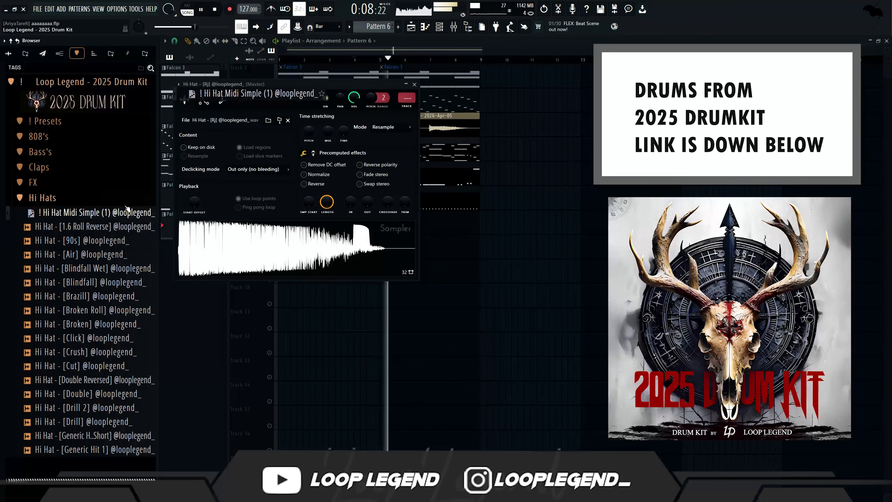
# Fill the [Rj] hi-hat channel every four steps and add a copy offset by two steps with lower velocity.
pyautogui.press('F6')
pyautogui.rightClick(318, 153)
pyautogui.press('4')
pyautogui.press('F7')
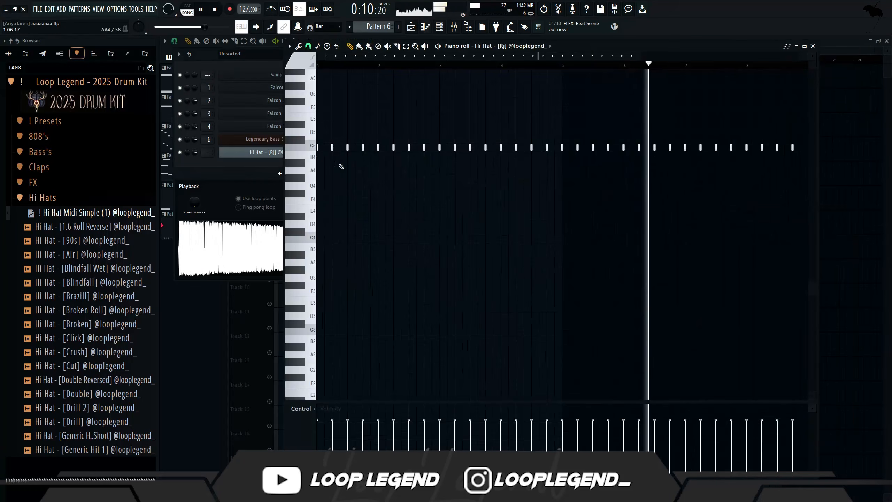
pyautogui.moveTo(349, 148); pyautogui.dragTo(356, 148)
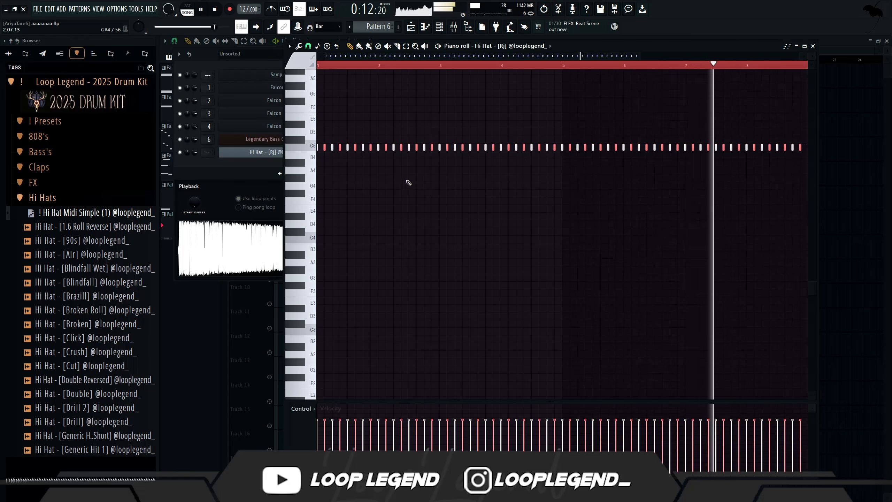
pyautogui.scroll(-2, 411, 184)
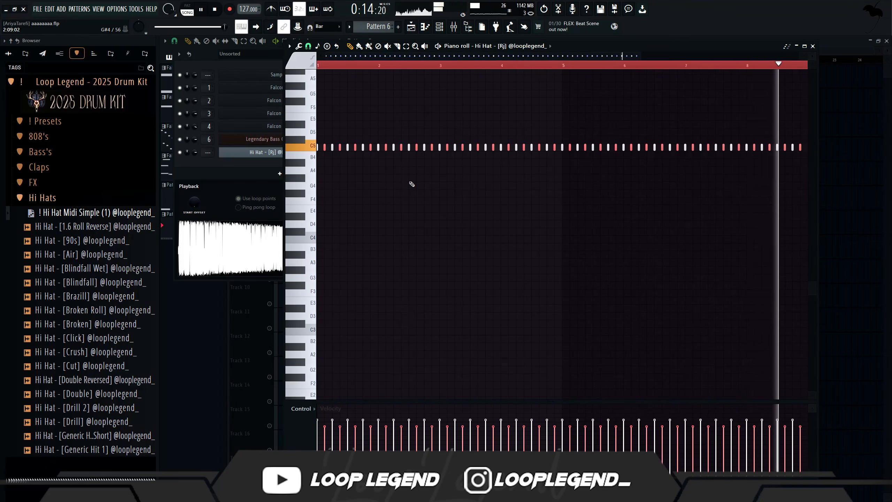
pyautogui.press('F7')
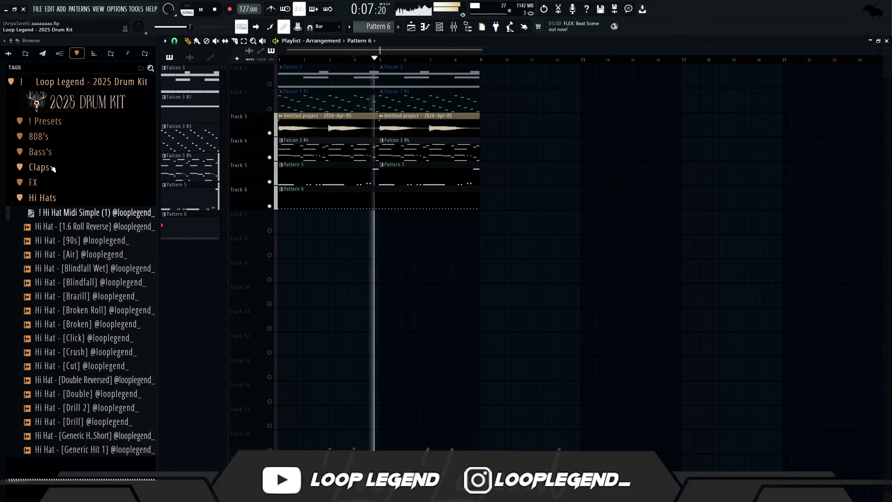
# Audition clap samples in the drum kit's Claps folder and open "Clap - [Fuzz]" in a new channel.
pyautogui.click(75, 167)
pyautogui.click(101, 265)
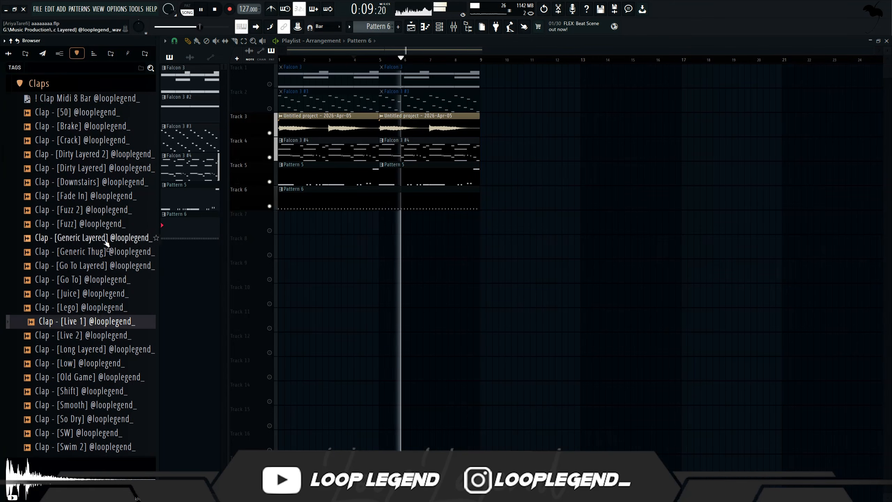
pyautogui.click(102, 210)
pyautogui.click(101, 223)
pyautogui.rightClick(101, 224)
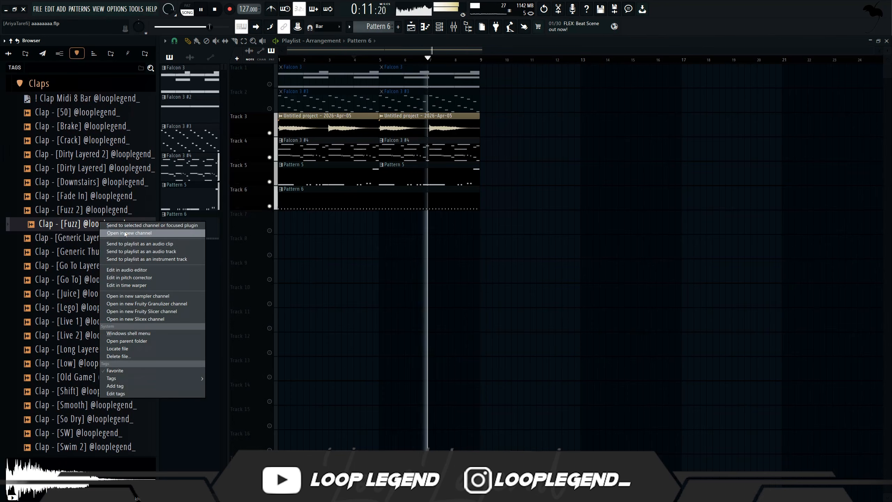
pyautogui.click(116, 233)
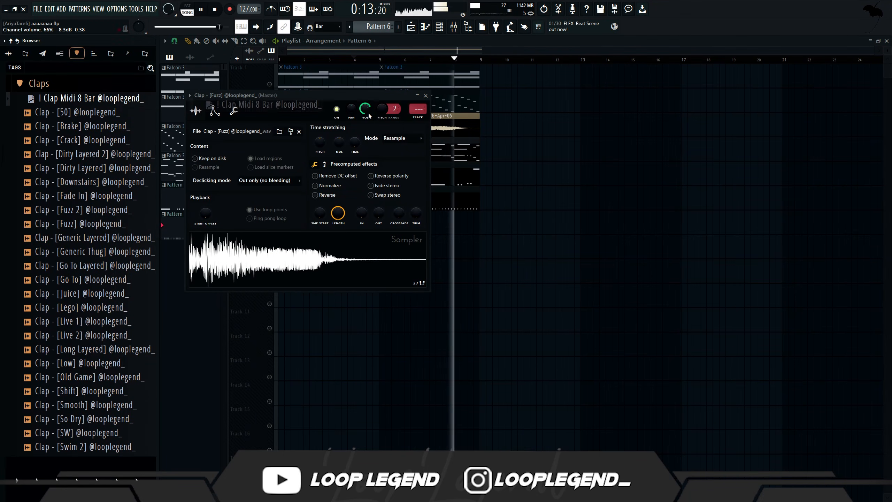
# Open "Clap - [Lego]" in a new channel and build a six-hit 1/6-beat roll with rising velocity on bar 2's last beat.
pyautogui.click(103, 307)
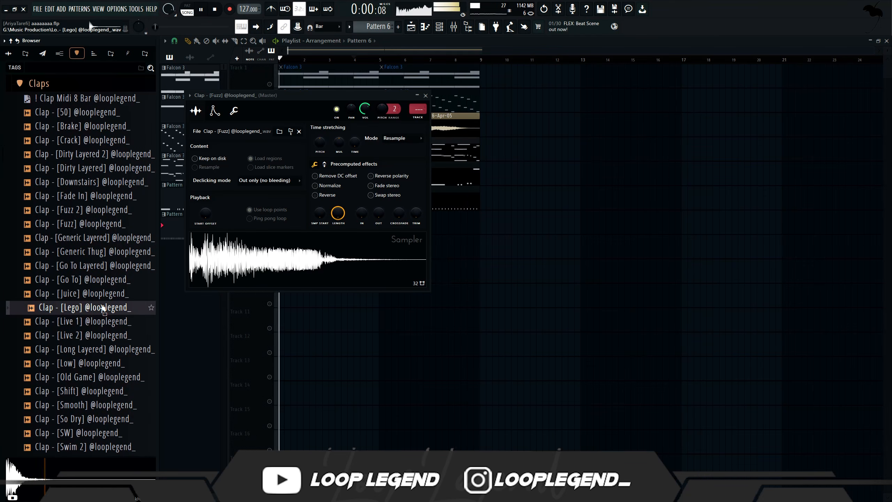
pyautogui.rightClick(102, 307)
pyautogui.click(116, 316)
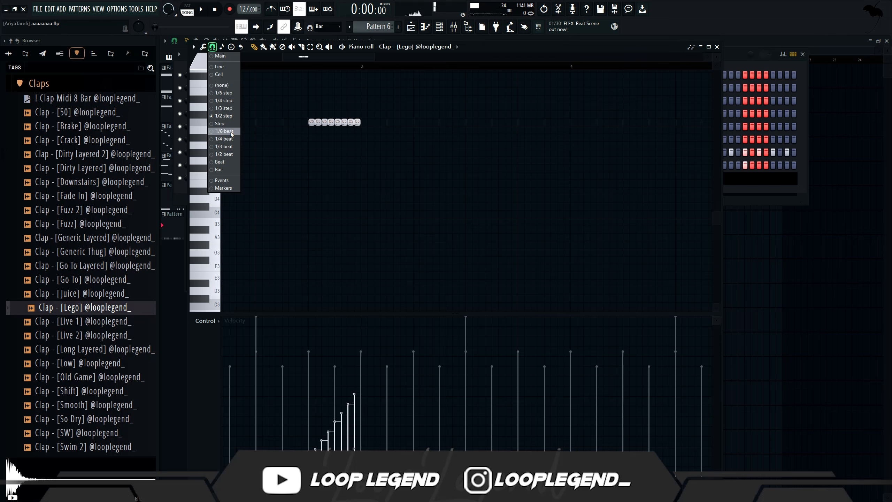
pyautogui.click(231, 132)
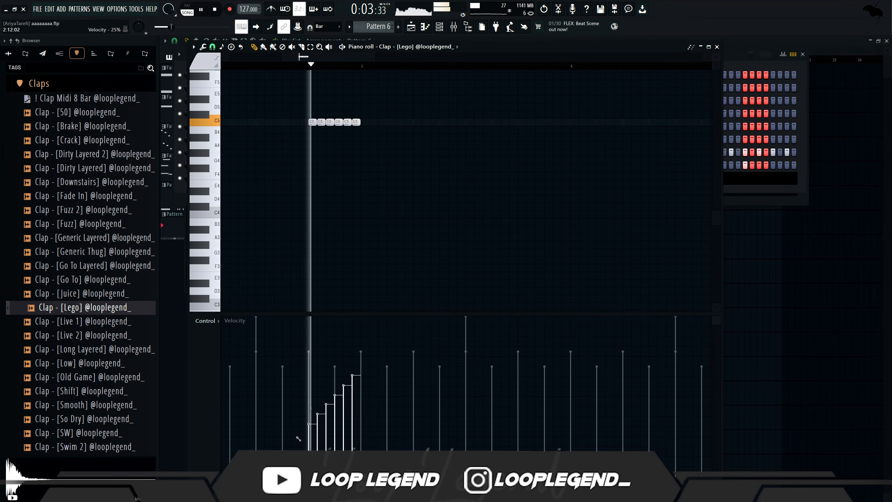
pyautogui.moveTo(298, 434); pyautogui.dragTo(355, 372)
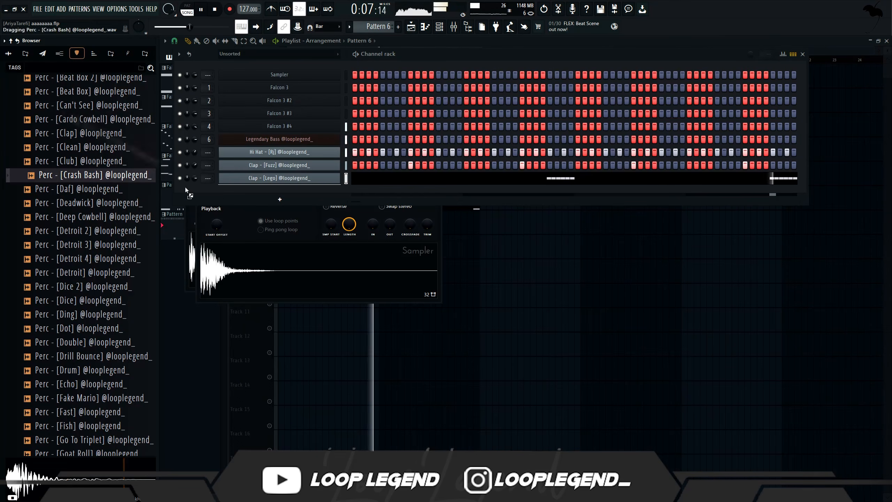
# Add "Perc - [Crash Bash]" as a channel with hits at bar 1 step 3 and step 15 of bars 2 and 4, repeated over bars 5-8.
pyautogui.moveTo(95, 174); pyautogui.dragTo(253, 192)
pyautogui.press('space')
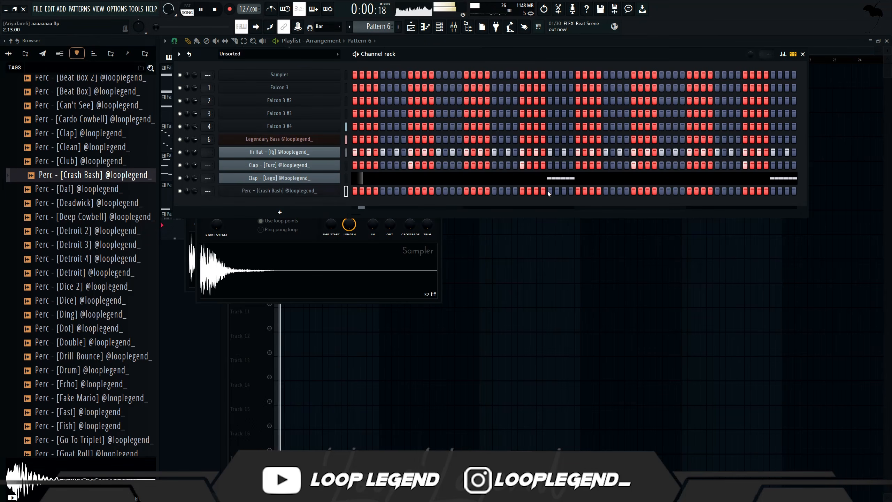
pyautogui.click(592, 194)
pyautogui.press('F7')
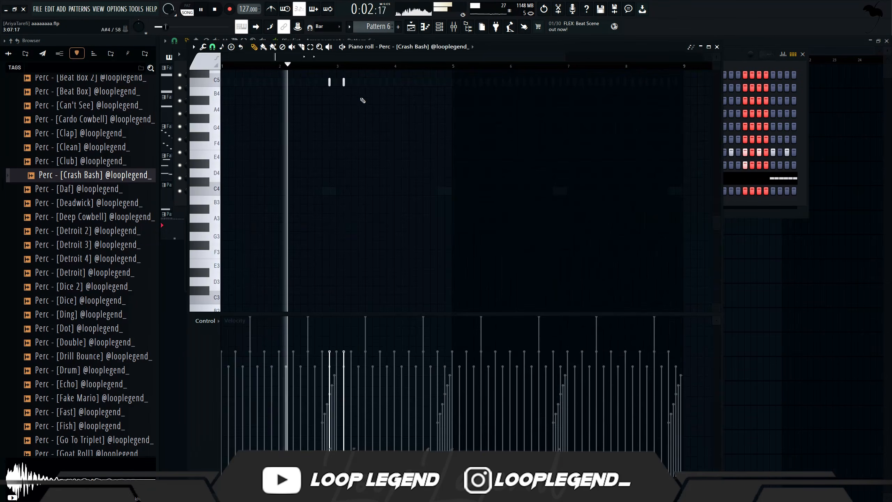
pyautogui.scroll(3, 351, 84)
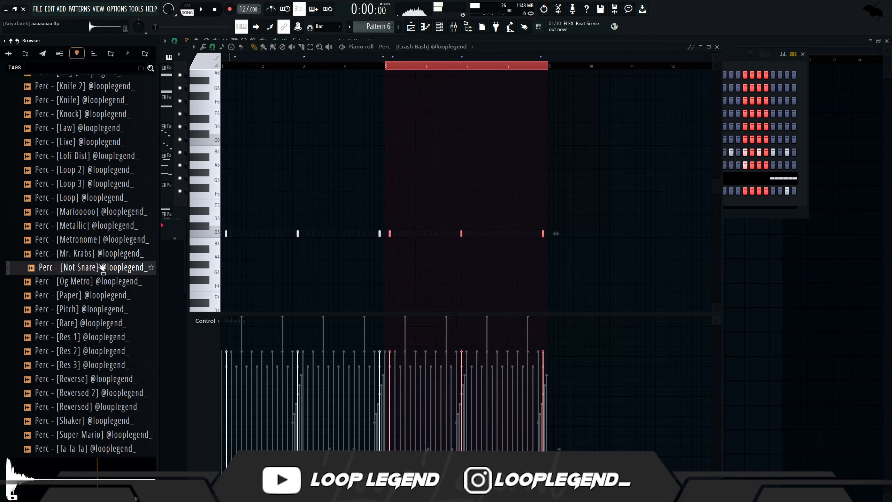
# Audition several percussion samples and open "Perc - [Metronome]" in a new channel.
pyautogui.click(104, 253)
pyautogui.click(102, 240)
pyautogui.click(94, 309)
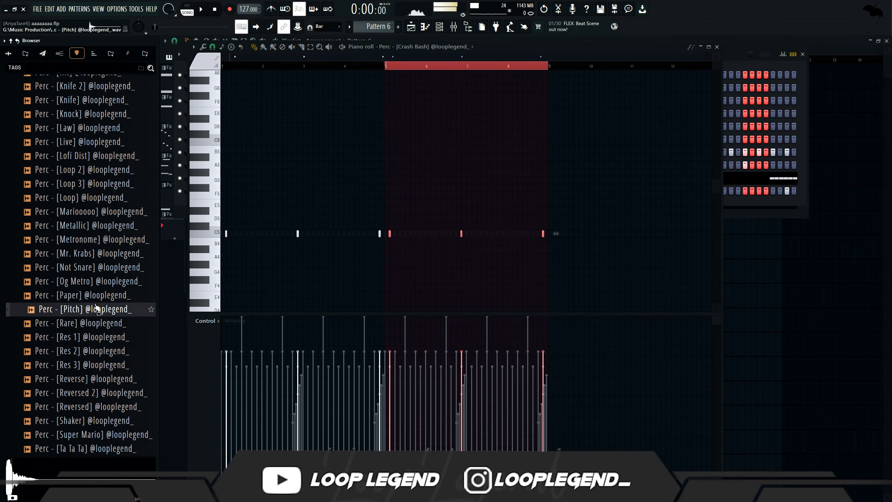
pyautogui.click(105, 240)
pyautogui.rightClick(109, 243)
pyautogui.click(140, 254)
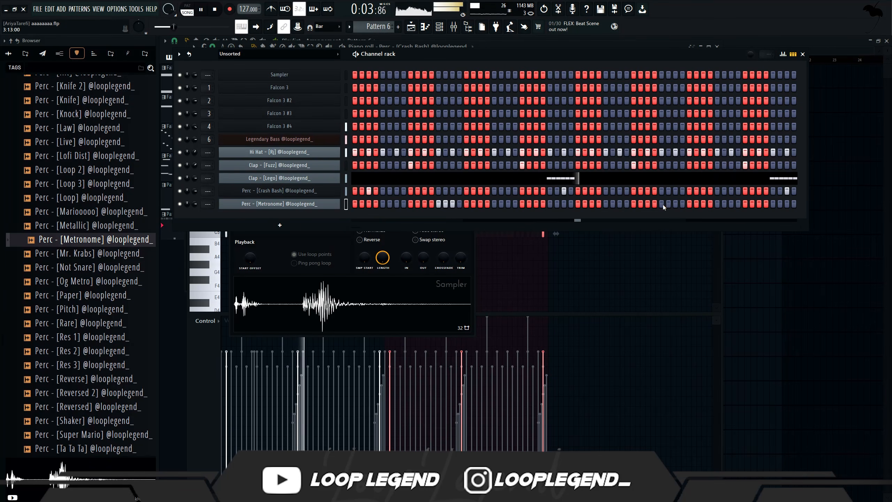
# Place Metronome hits at steps 13 and 15 of bar 3 and a three-hit 1/6-beat roll at step 5 of bar 4.
pyautogui.moveTo(663, 204); pyautogui.dragTo(675, 204)
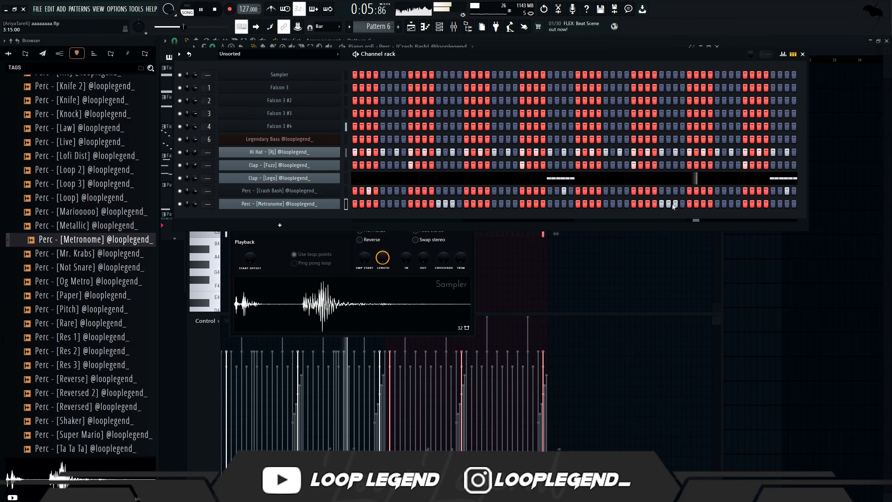
pyautogui.click(718, 204)
pyautogui.click(212, 47)
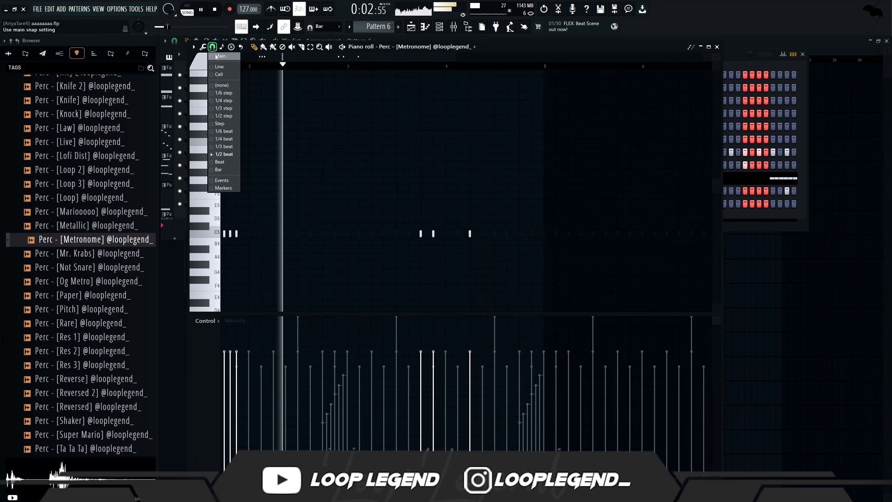
pyautogui.click(224, 131)
pyautogui.moveTo(517, 208); pyautogui.dragTo(476, 234)
pyautogui.hotkey('ctrl', 'b')
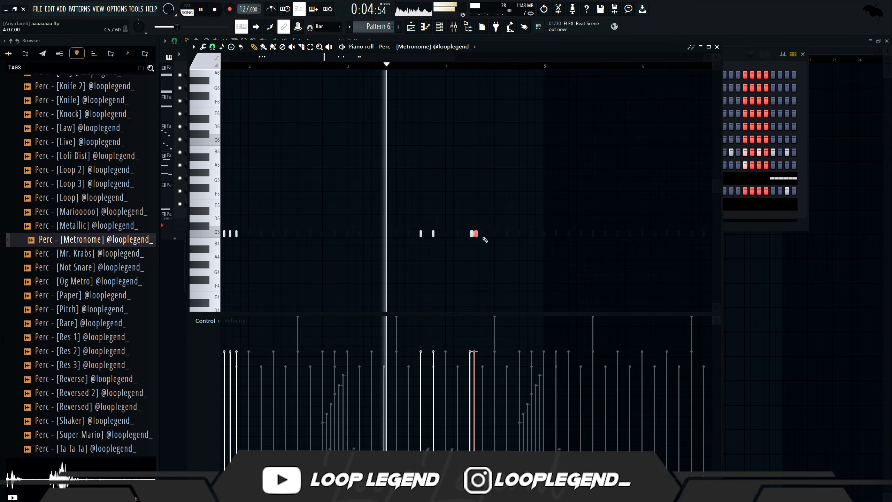
pyautogui.hotkey('ctrl', 'b')
pyautogui.scroll(2, 491, 242)
pyautogui.keyDown('ctrl'); pyautogui.click(508, 290); pyautogui.keyUp('ctrl')
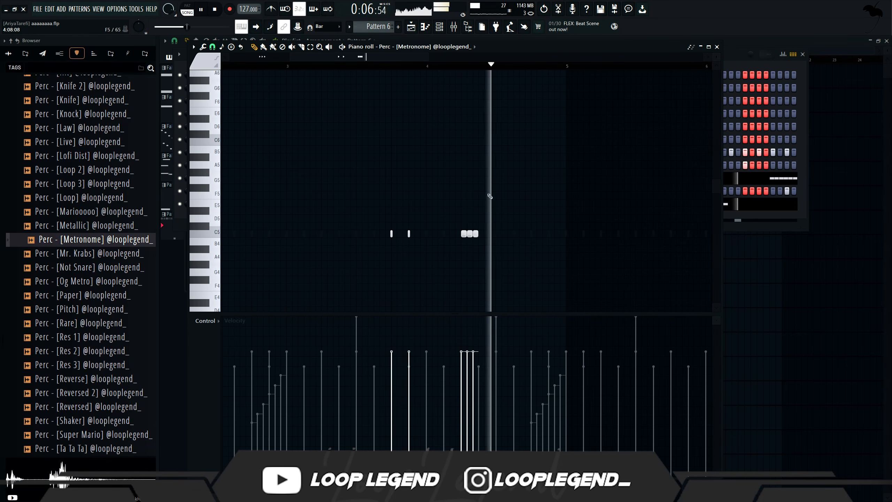
# Move the three-hit Metronome roll to step 7 of bar 4 and shape its velocities into a rising ramp.
pyautogui.scroll(2, 421, 92)
pyautogui.press('space')
pyautogui.press('space')
pyautogui.moveTo(531, 170); pyautogui.dragTo(453, 258)
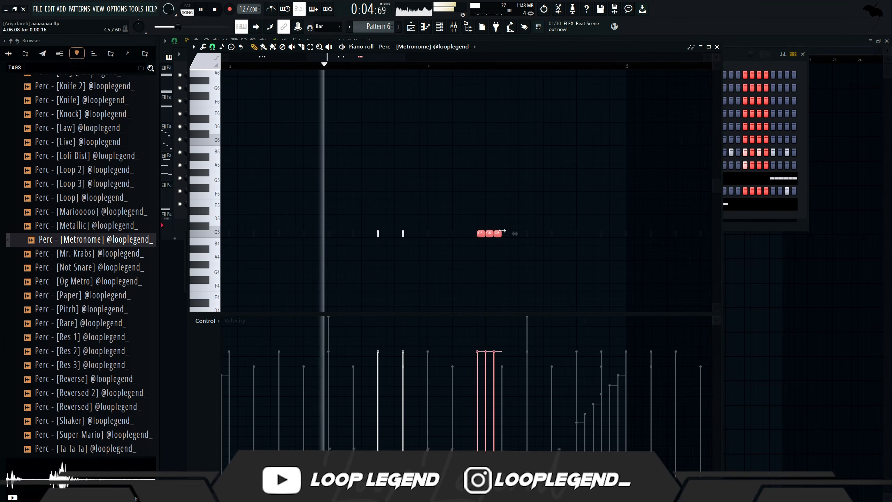
pyautogui.moveTo(497, 233); pyautogui.dragTo(522, 233)
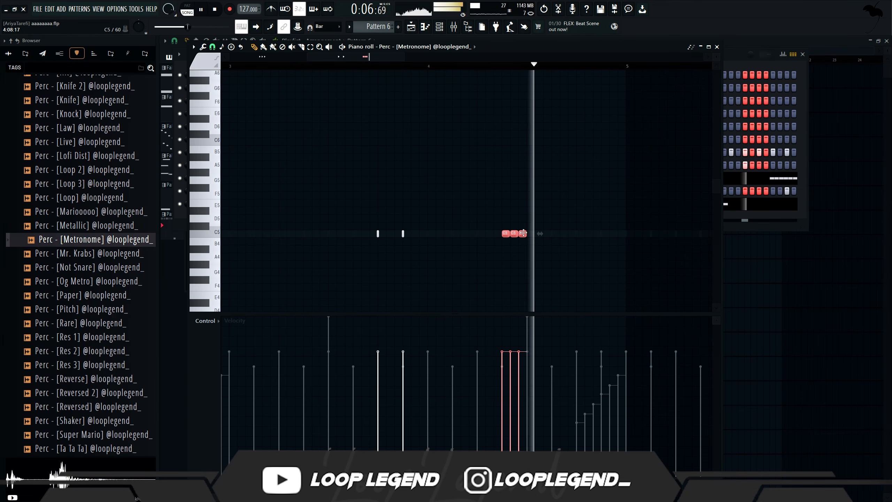
pyautogui.moveTo(545, 339); pyautogui.dragTo(480, 436)
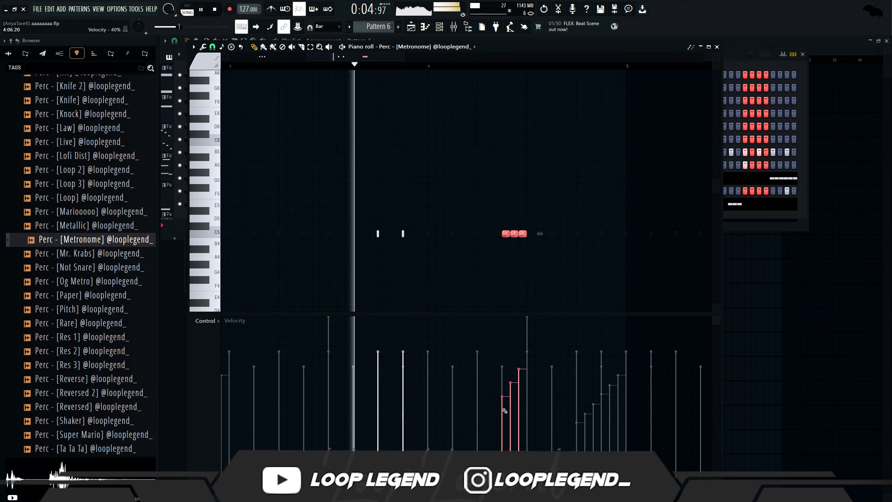
# Duplicate the Metronome roll to steps 11 and 15 of bar 4.
pyautogui.hotkey('ctrl', 'b')
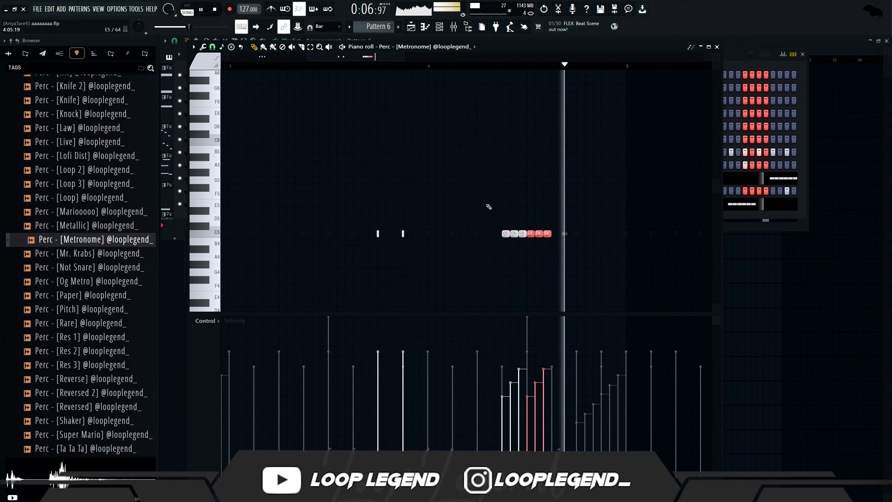
pyautogui.moveTo(548, 235); pyautogui.dragTo(607, 234)
pyautogui.hotkey('ctrl', 'b')
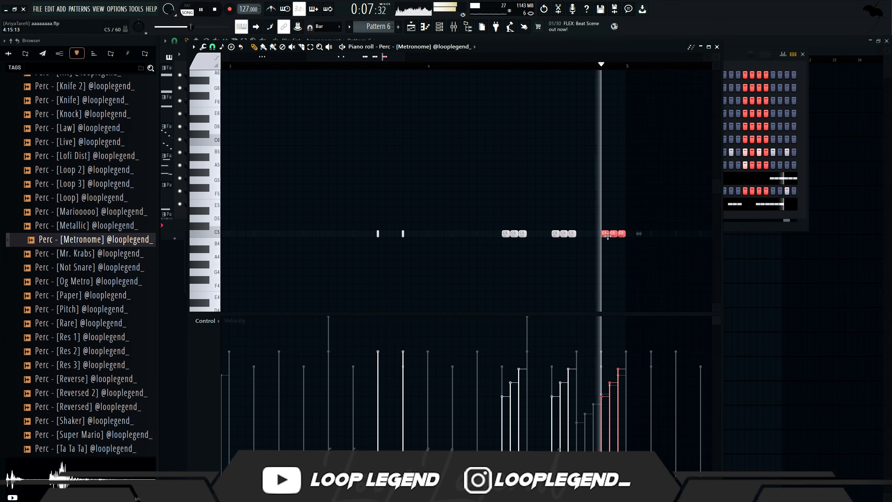
# Pan the first Metronome roll right and the second left, and spread the third roll from left to right.
pyautogui.press('space')
pyautogui.scroll(1, 213, 326)
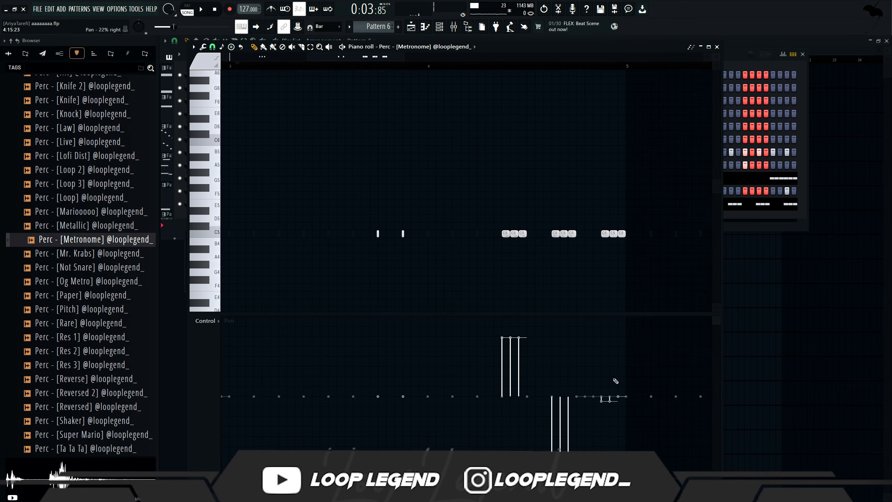
pyautogui.moveTo(618, 389); pyautogui.dragTo(598, 421)
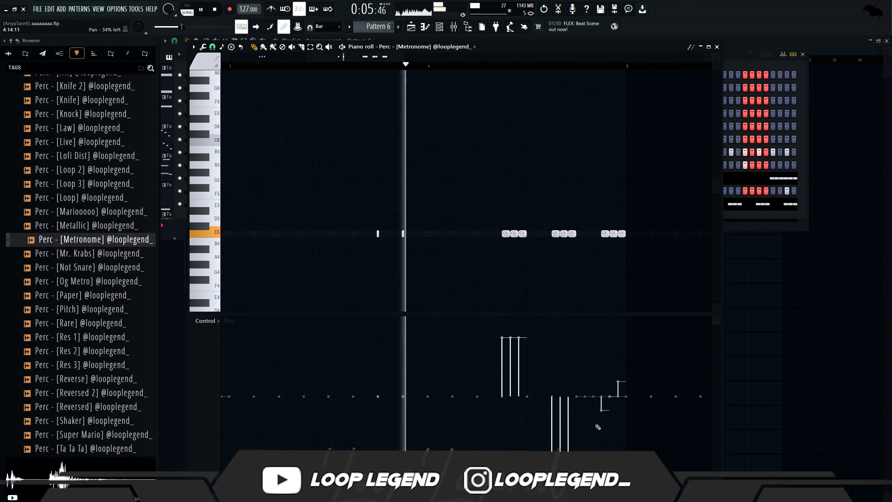
pyautogui.click(206, 321)
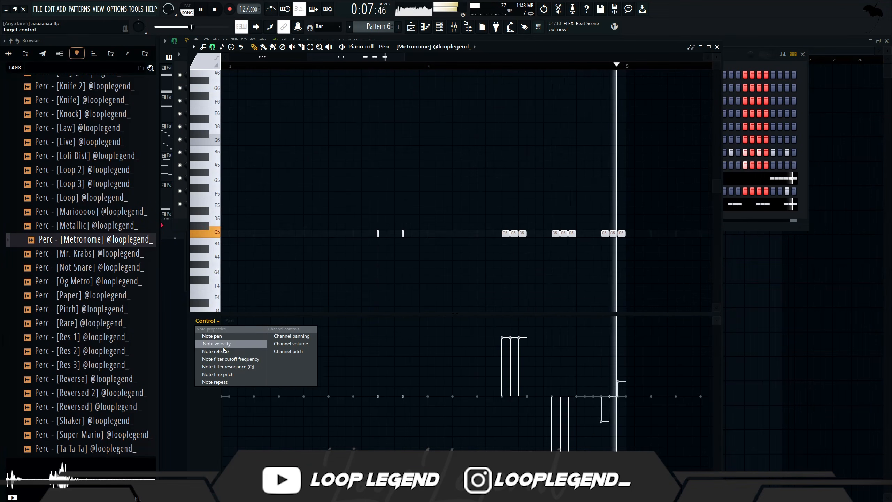
pyautogui.click(217, 331)
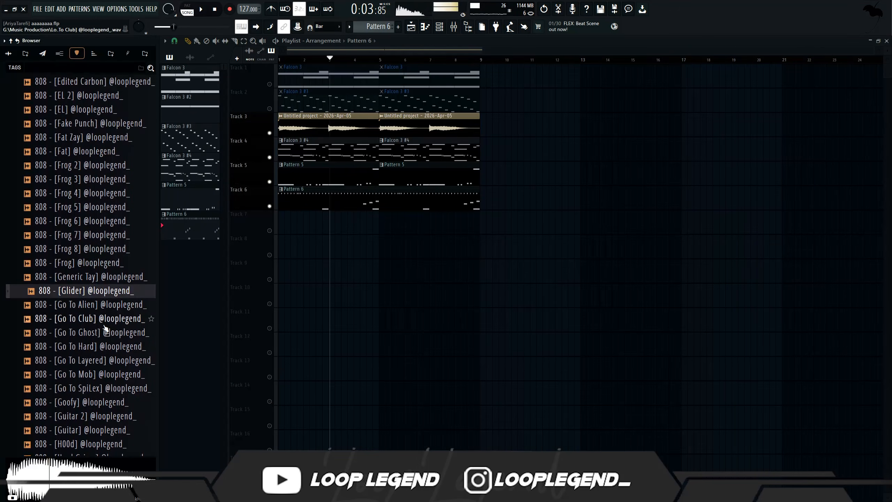
# Audition samples in the drum kit's 808 folder and open "808 - [Go To Mob]" in a new channel.
pyautogui.click(91, 375)
pyautogui.scroll(-4, 116, 348)
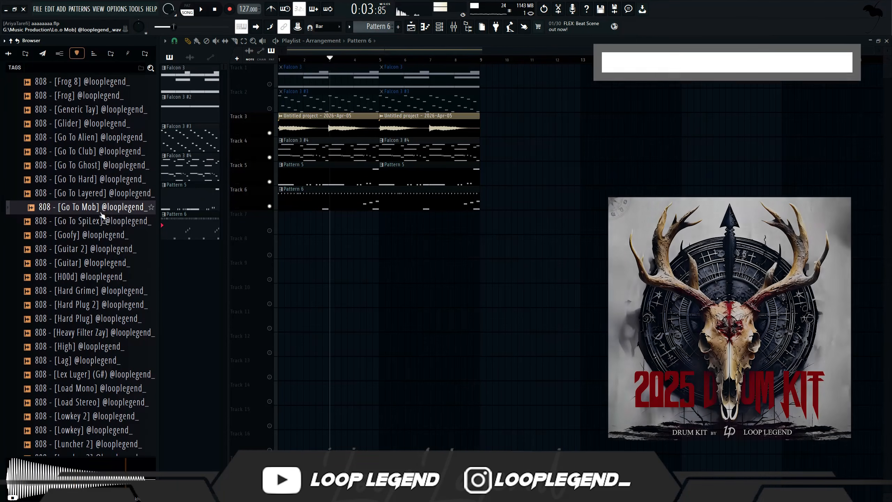
pyautogui.rightClick(102, 208)
pyautogui.click(117, 223)
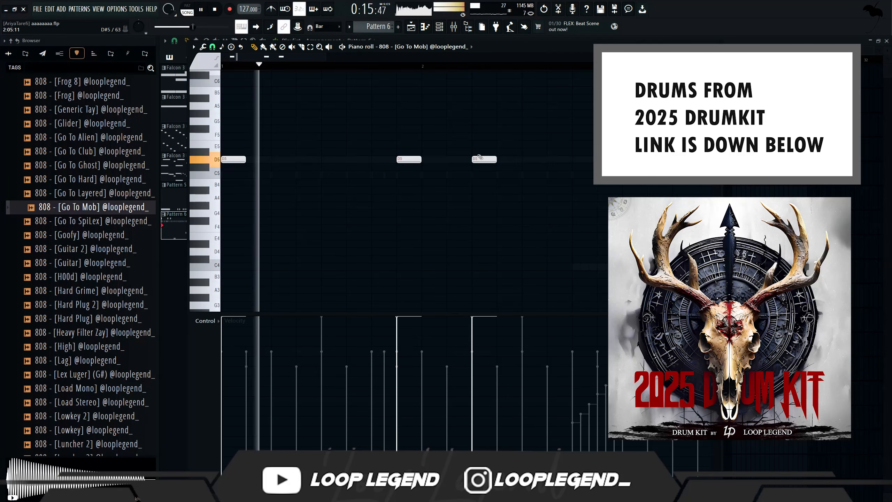
# Add two-step D5 notes for the 808 at steps 13 and 15 of bar 2, set the snap to 1/2 step, and return to the playlist.
pyautogui.scroll(-2, 463, 151)
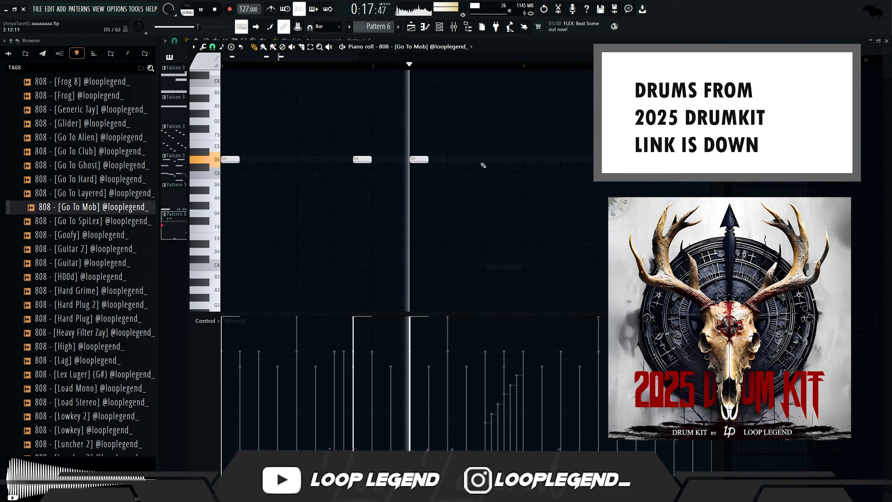
pyautogui.click(507, 159)
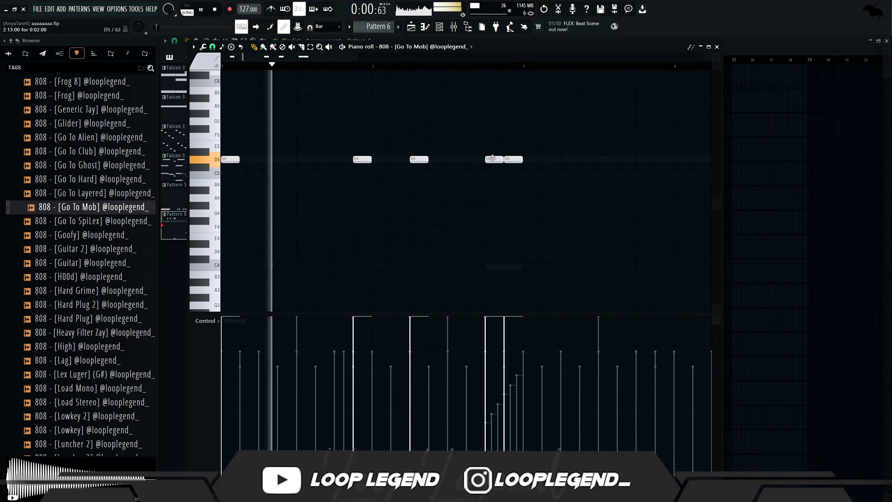
pyautogui.click(212, 47)
pyautogui.click(223, 115)
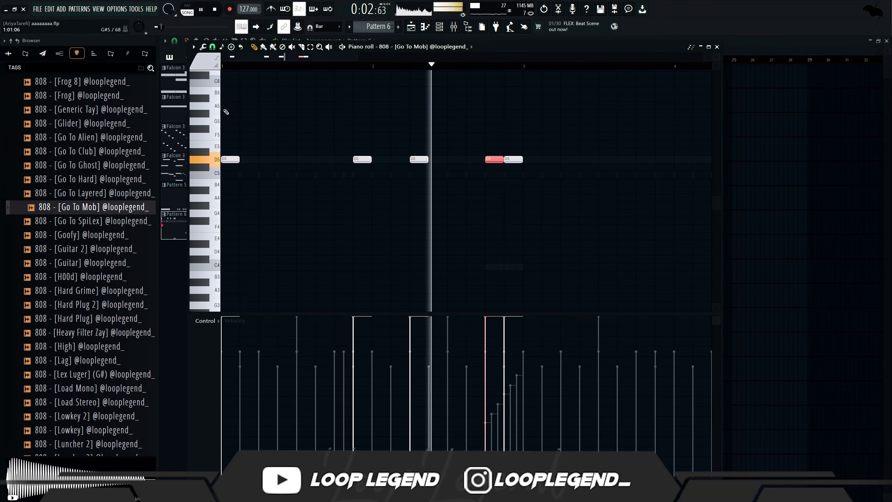
pyautogui.press('F5')
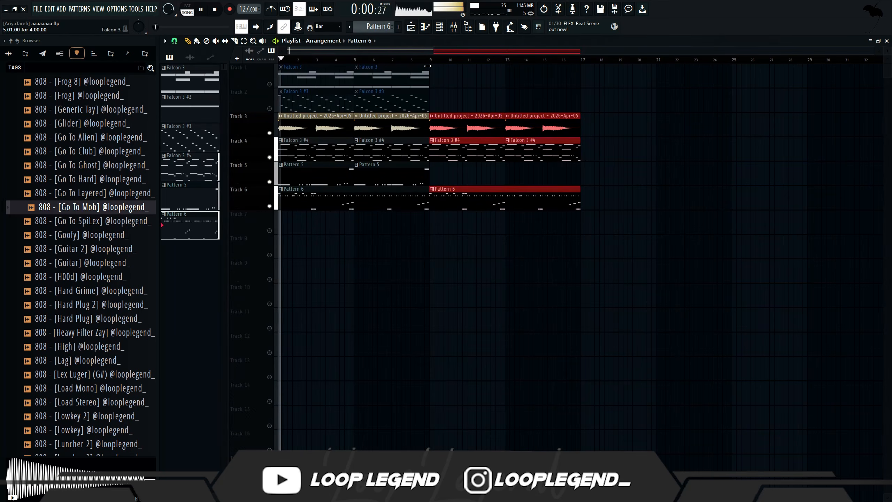
# Chop the 808's D5 note at step 13 of bar 2 into four short notes, keeping the chopper's default pattern.
pyautogui.press('F7')
pyautogui.hotkey('alt', 'u')
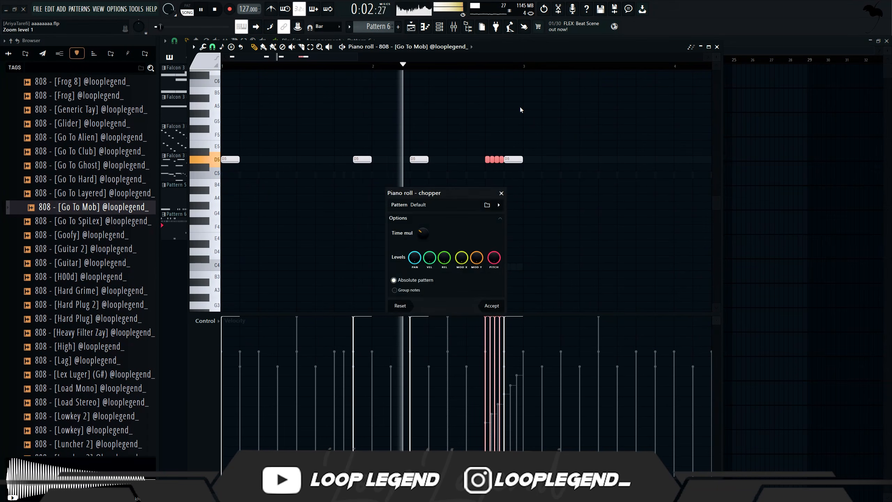
pyautogui.press('Return')
pyautogui.moveTo(531, 134); pyautogui.dragTo(520, 170)
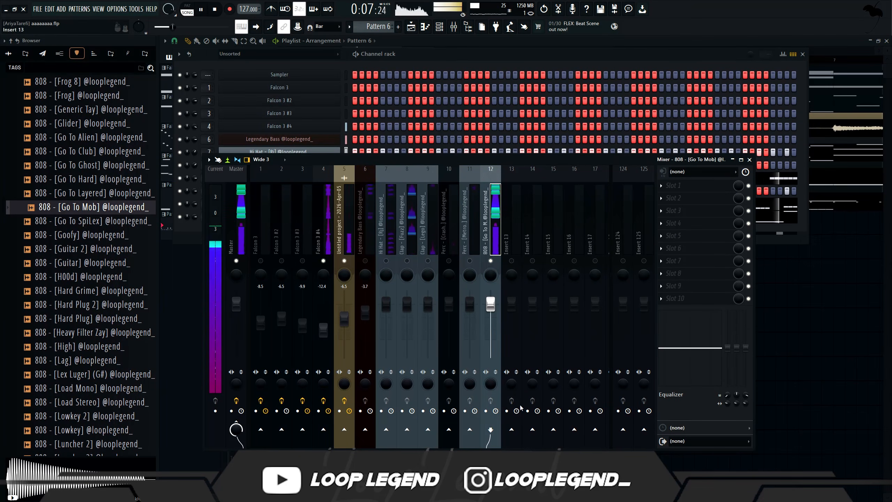
# Add Archetype Rabea X to Insert 13 as a parallel 808 effect and choose its Visions of Crystal Clean preset.
pyautogui.click(538, 442)
pyautogui.click(517, 250)
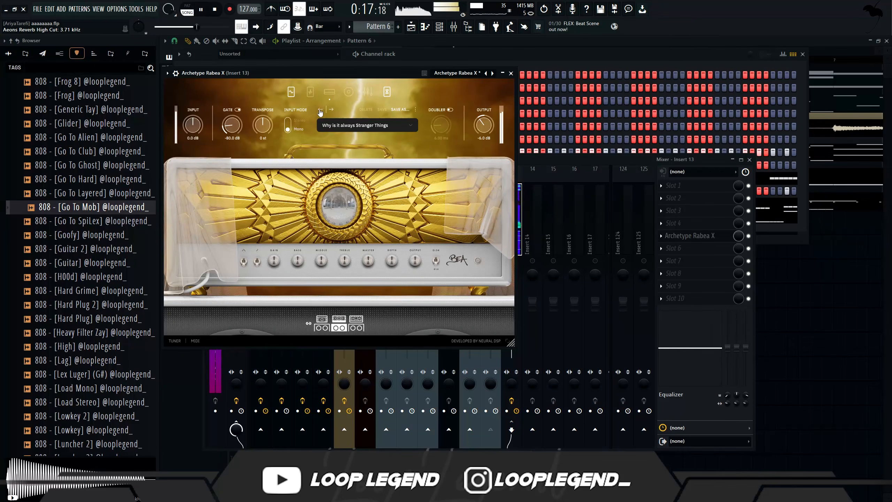
pyautogui.click(321, 110)
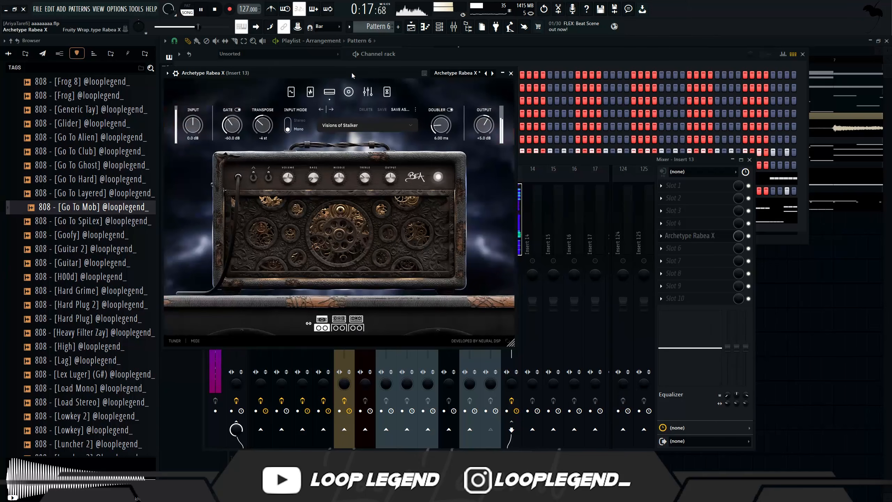
pyautogui.click(460, 201)
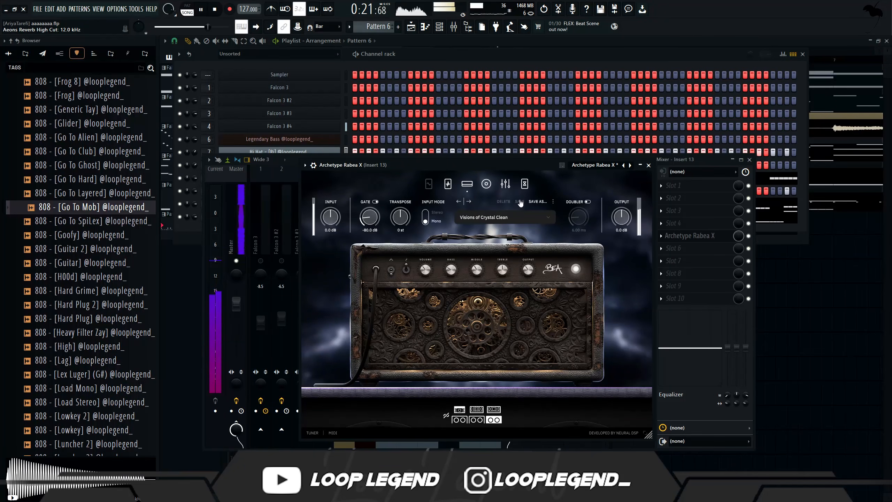
pyautogui.click(649, 165)
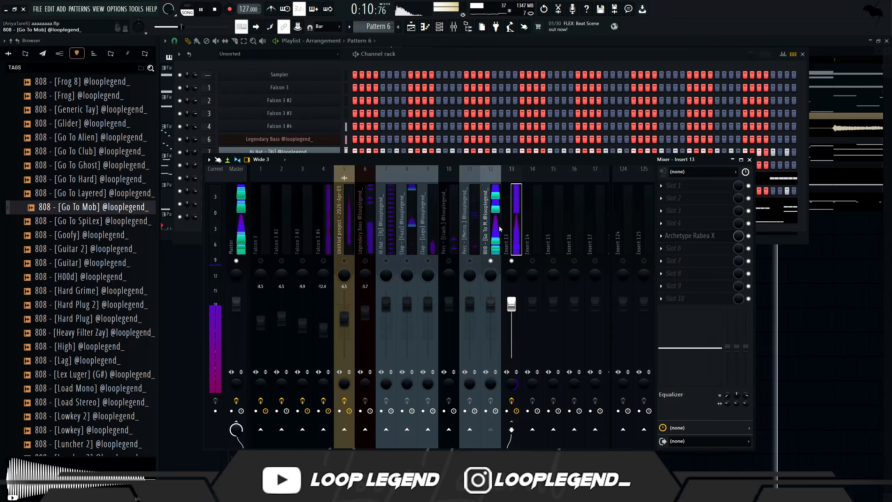
# Send the 808 track to Insert 14 as well and load Fruity Fast Dist there in slot 3.
pyautogui.click(500, 228)
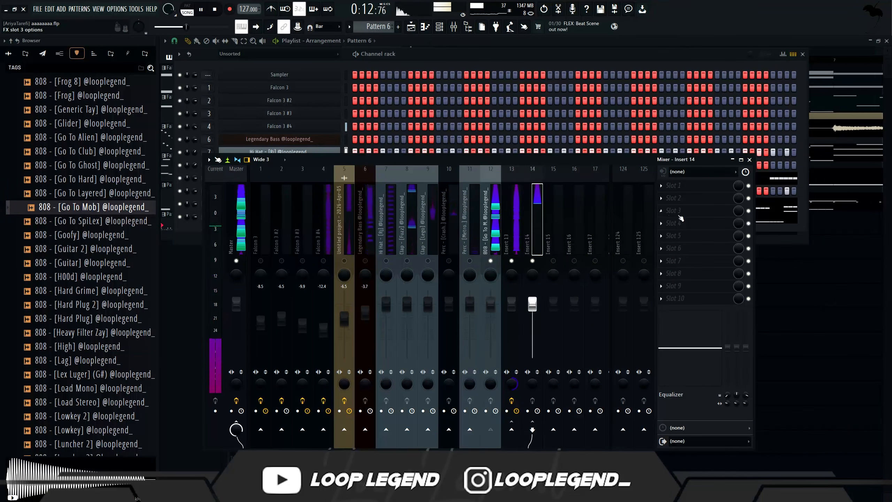
pyautogui.click(680, 215)
pyautogui.click(211, 132)
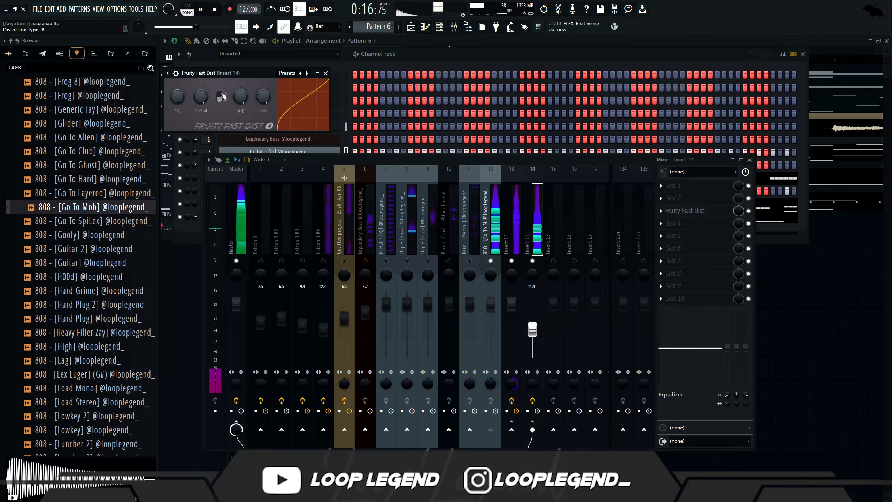
# Lower the Insert 14 fader to about -15.8 dB, Insert 13 to -4.4 dB and the 808 track to -1.5 dB.
pyautogui.moveTo(532, 328); pyautogui.dragTo(532, 336)
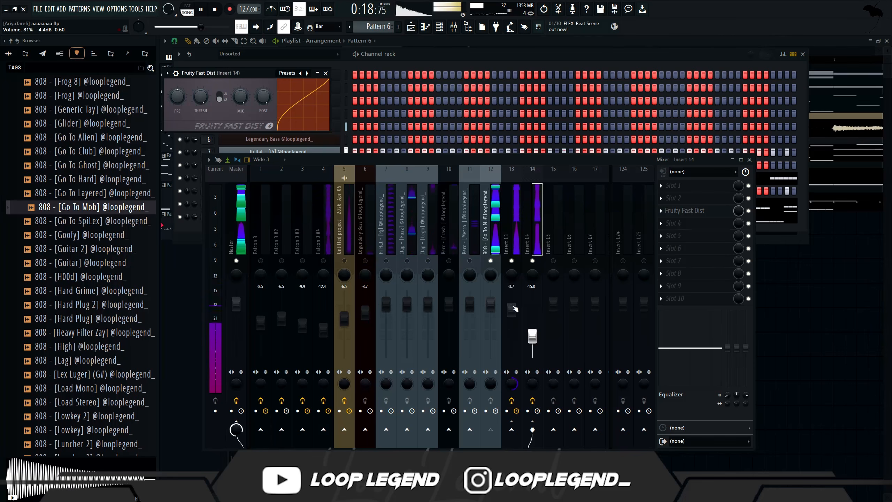
pyautogui.click(491, 304)
pyautogui.moveTo(491, 304); pyautogui.dragTo(492, 309)
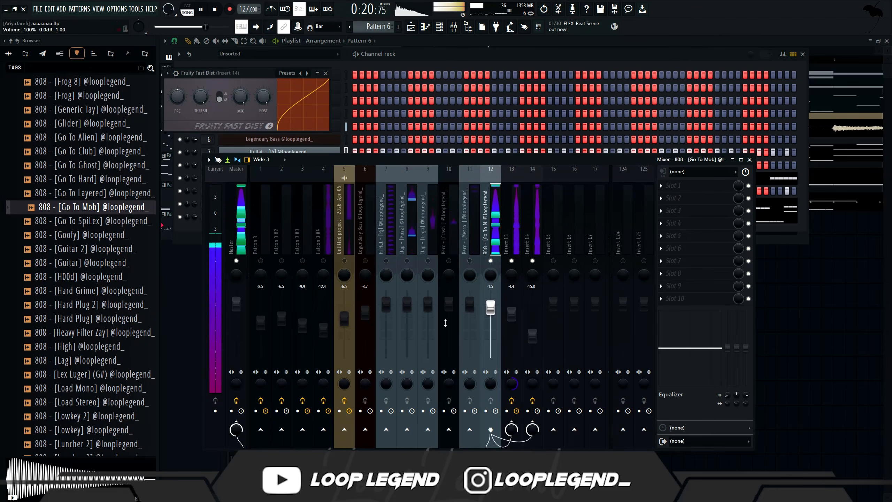
pyautogui.press('space')
# Name Insert 15 "808 bus" and route the 808 layers on Inserts 14, 13 and 12 into it.
pyautogui.click(559, 261)
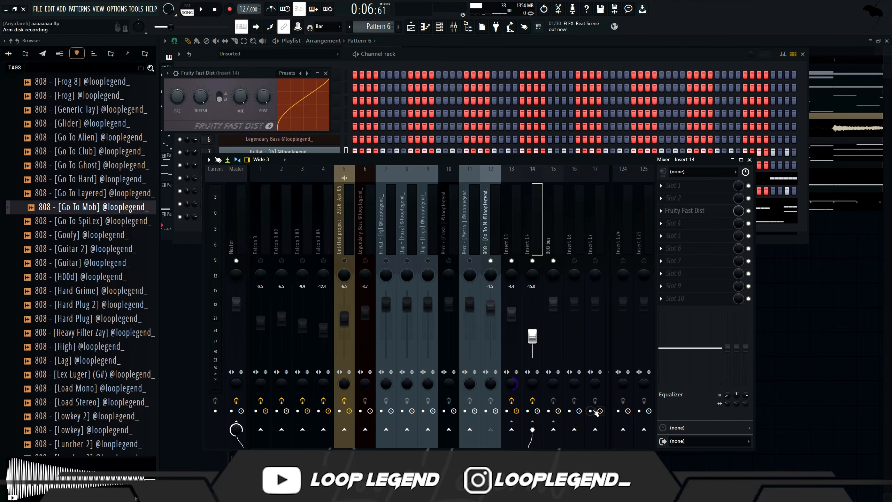
pyautogui.rightClick(553, 428)
pyautogui.click(573, 439)
pyautogui.press('Left')
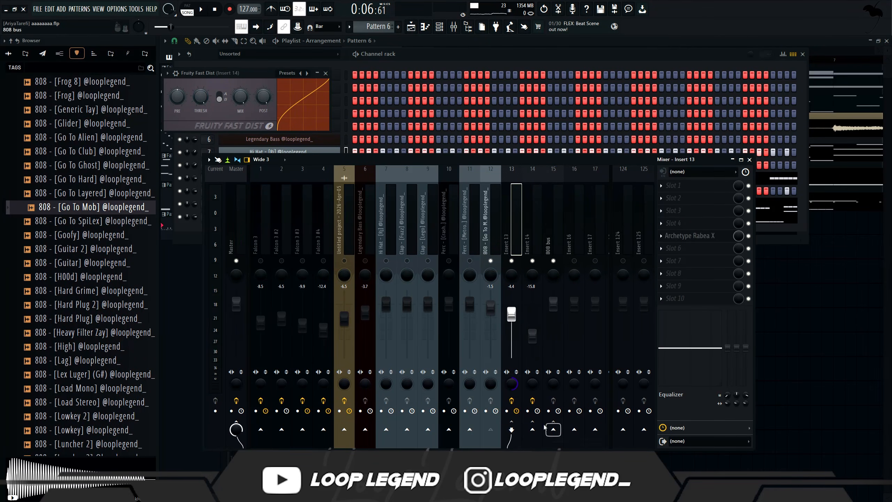
pyautogui.click(568, 443)
pyautogui.press('Left')
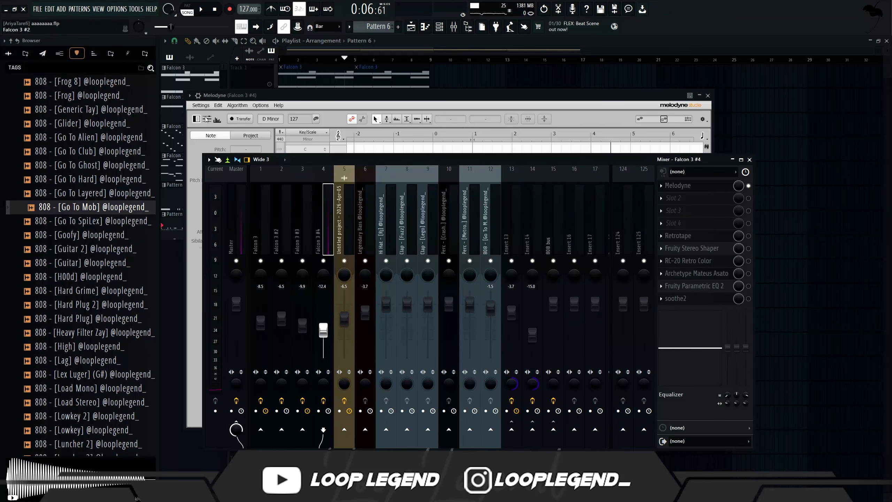
# Transfer the Falcon 3 #4 melody into Melodyne by recording it during playback.
pyautogui.click(239, 119)
pyautogui.press('space')
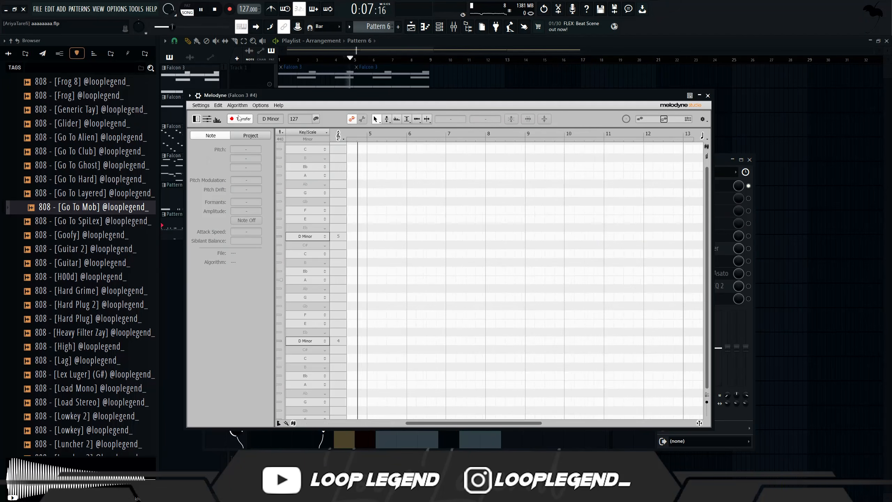
pyautogui.press('F5')
pyautogui.press('F5')
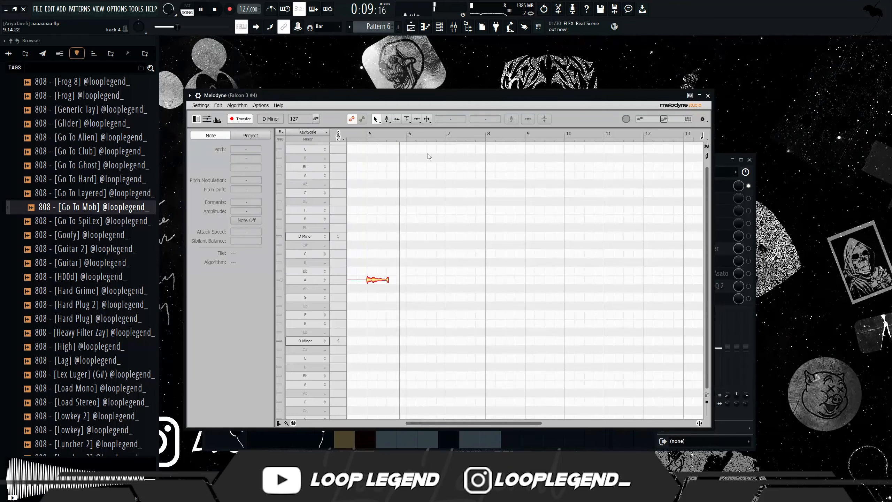
pyautogui.press('space')
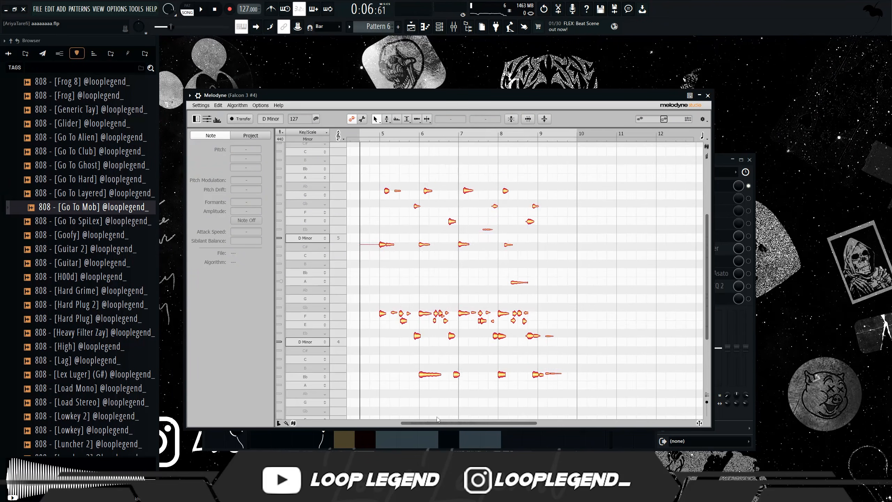
# Change Melodyne's scale for the captured melody to D Phrygian.
pyautogui.click(308, 342)
pyautogui.click(307, 356)
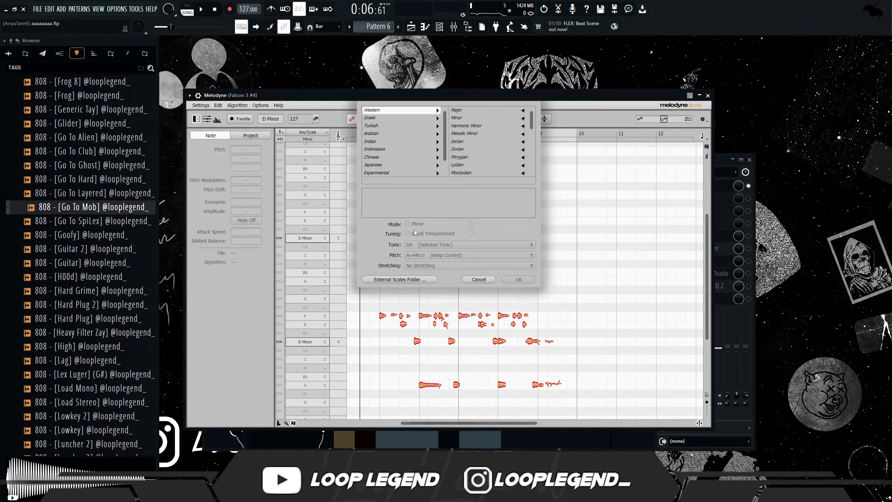
pyautogui.click(459, 157)
pyautogui.click(518, 280)
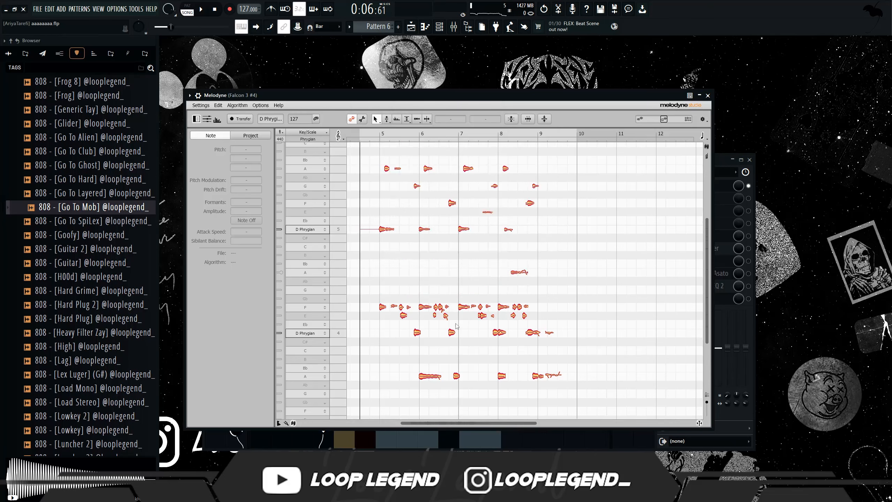
pyautogui.moveTo(478, 426); pyautogui.dragTo(474, 426)
pyautogui.scroll(2, 486, 293)
pyautogui.scroll(1, 400, 322)
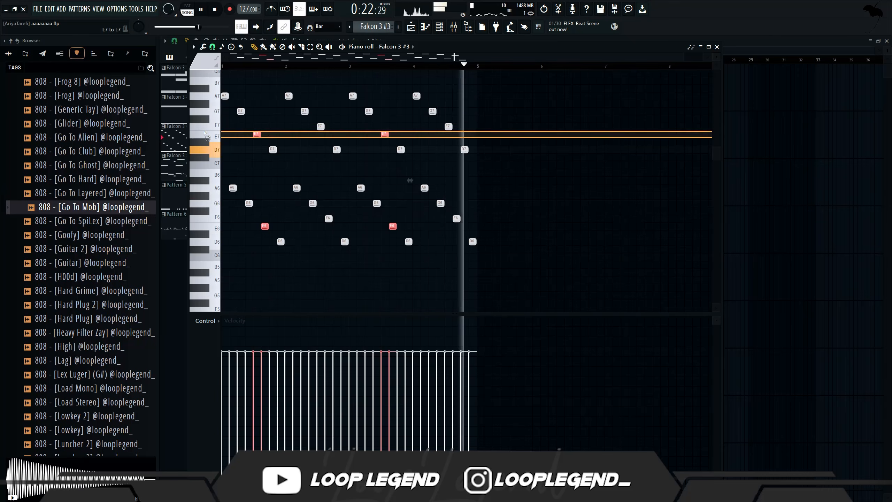
# Raise the four selected E notes of the Falcon 3 #3 melody by semitones to A#, and bring them down four semitones.
pyautogui.hotkey('shift', 'Up')
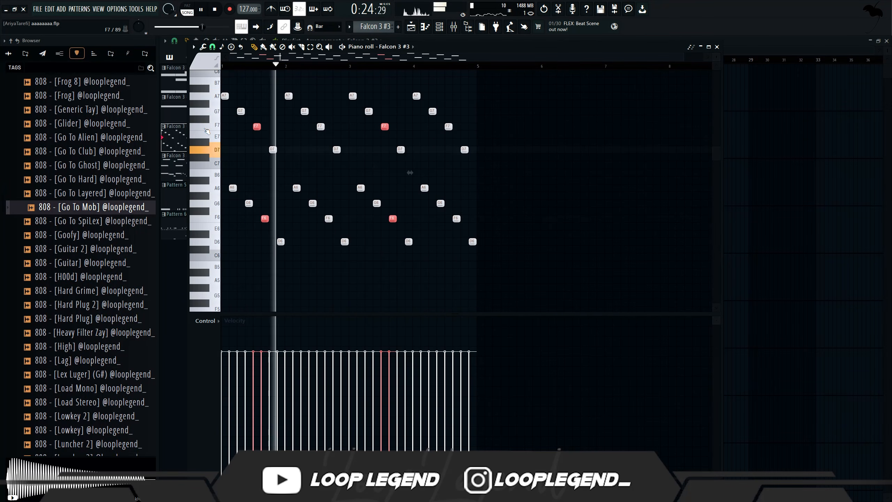
pyautogui.hotkey('shift', 'Up')
pyautogui.hotkey('shift', 'Up')
pyautogui.hotkey('shift', 'Up')
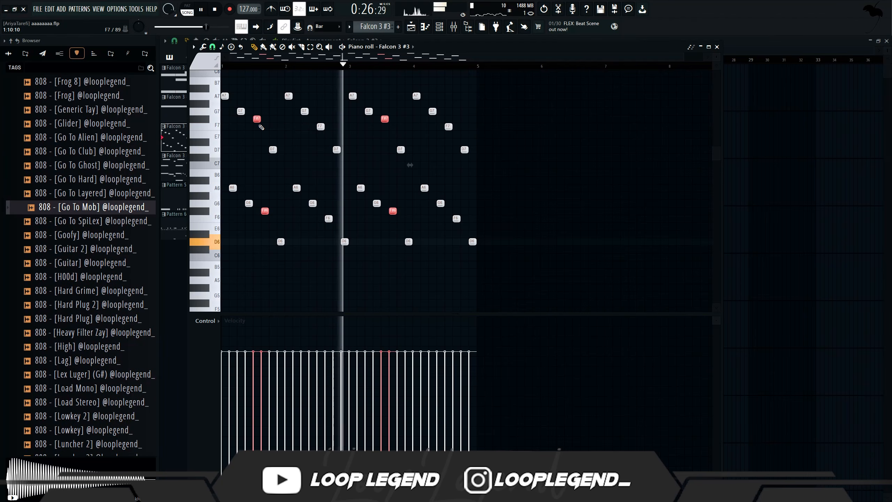
pyautogui.hotkey('shift', 'Up')
pyautogui.hotkey('shift', 'Up')
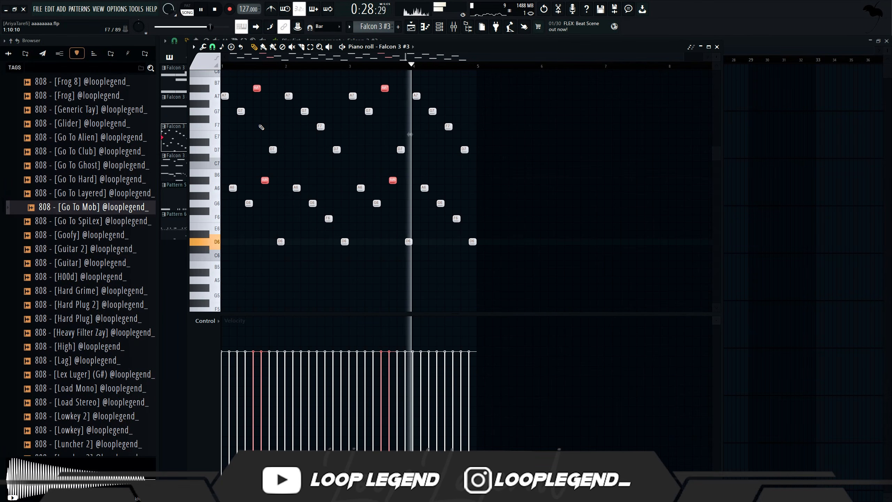
pyautogui.hotkey('shift', 'Down')
pyautogui.hotkey('shift', 'Down')
pyautogui.hotkey('shift', 'Down')
pyautogui.hotkey('shift', 'Down')
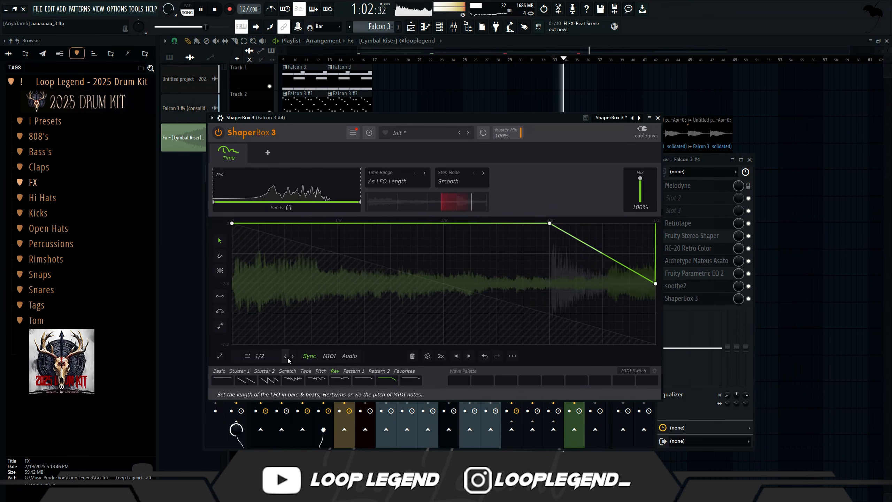
# Audition reverse and Pattern 1 waves in ShaperBox 3 on Falcon 3 #4, pick the descending stepped wave and adjust the LFO length.
pyautogui.press('space')
pyautogui.click(320, 380)
pyautogui.press('space')
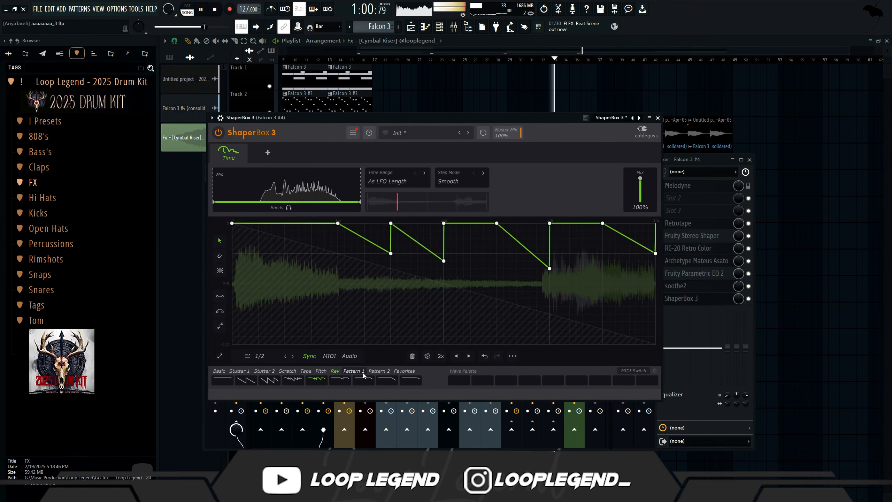
pyautogui.click(363, 372)
pyautogui.click(340, 380)
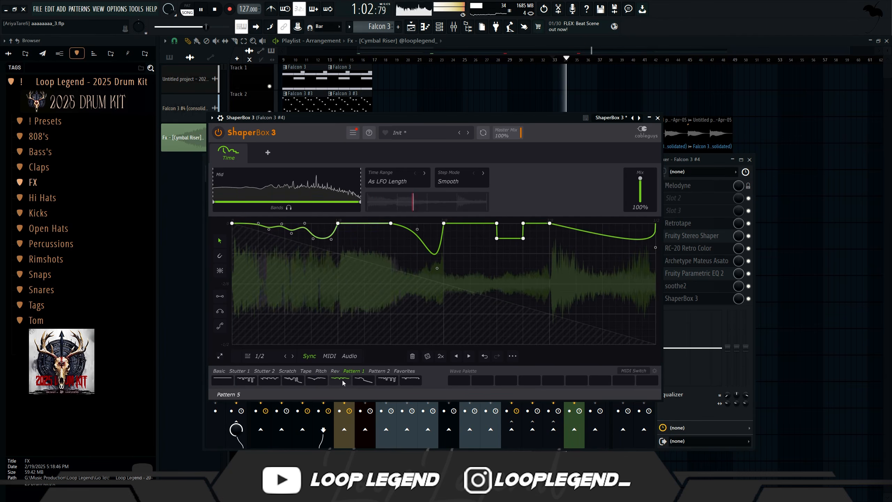
pyautogui.click(368, 382)
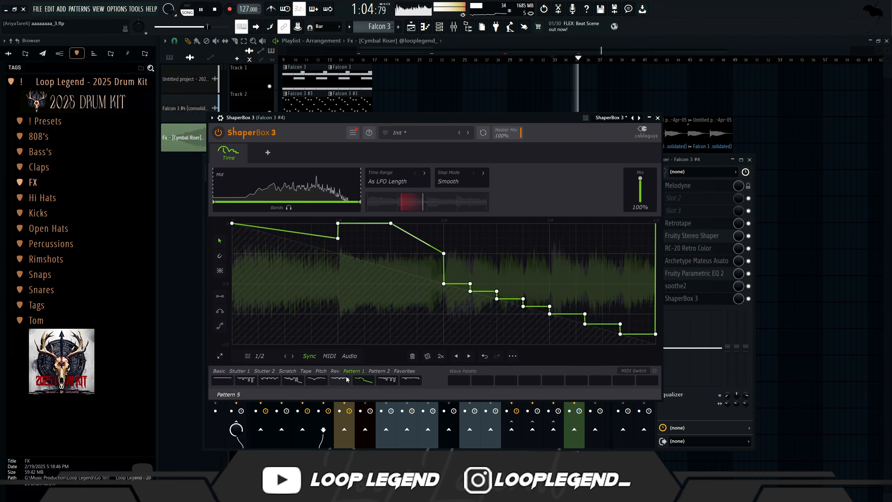
pyautogui.click(292, 356)
pyautogui.click(291, 356)
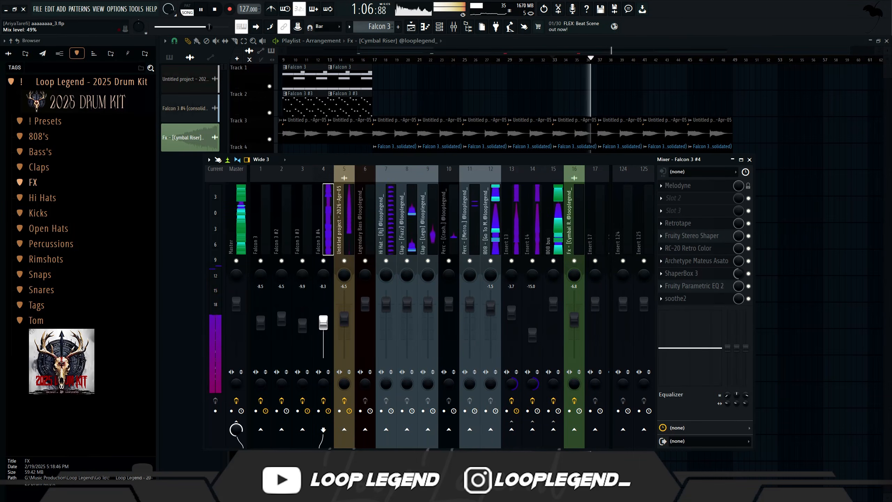
# Create an automation clip for ShaperBox 3's mix level that stays at zero until bar 33 and is raised from there to bar 49.
pyautogui.rightClick(737, 278)
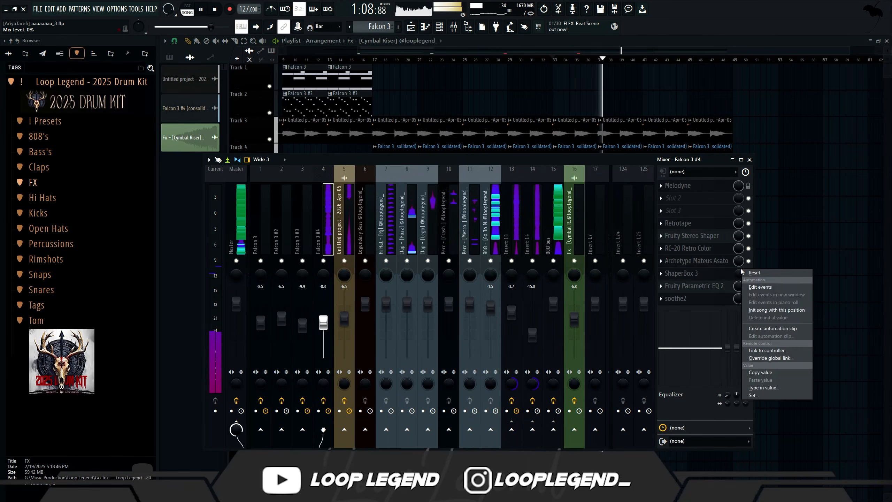
pyautogui.click(766, 340)
pyautogui.press('space')
pyautogui.moveTo(603, 254); pyautogui.dragTo(288, 252)
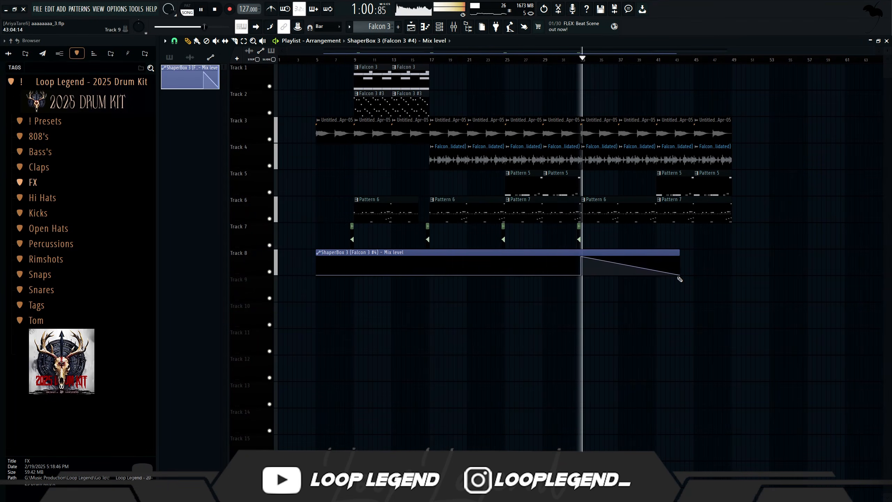
pyautogui.moveTo(679, 276); pyautogui.dragTo(737, 227)
# Add Fruity Delay 3 to the Falcon 3 #4 mixer track and load its Ping pong preset.
pyautogui.press('F9')
pyautogui.click(681, 201)
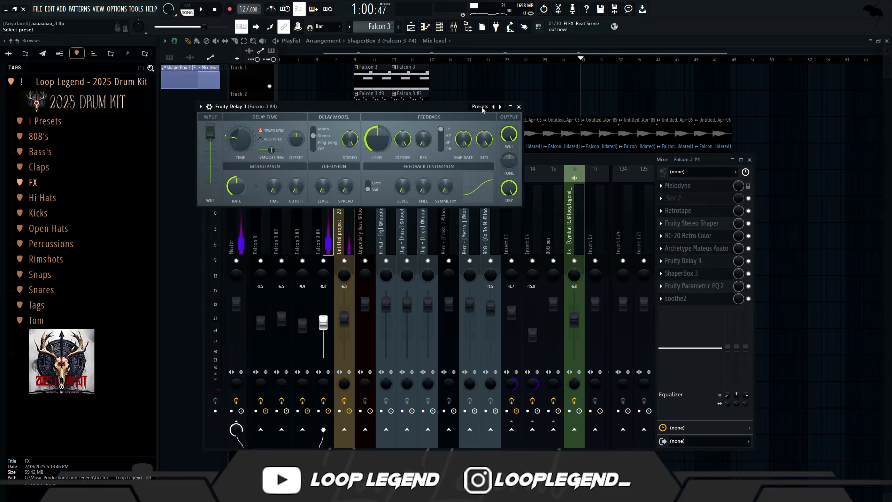
pyautogui.click(481, 107)
pyautogui.click(498, 151)
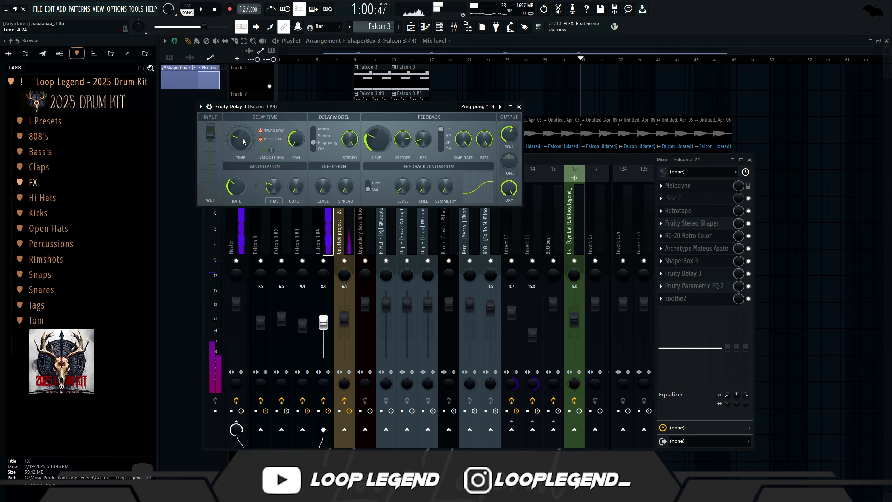
pyautogui.press('space')
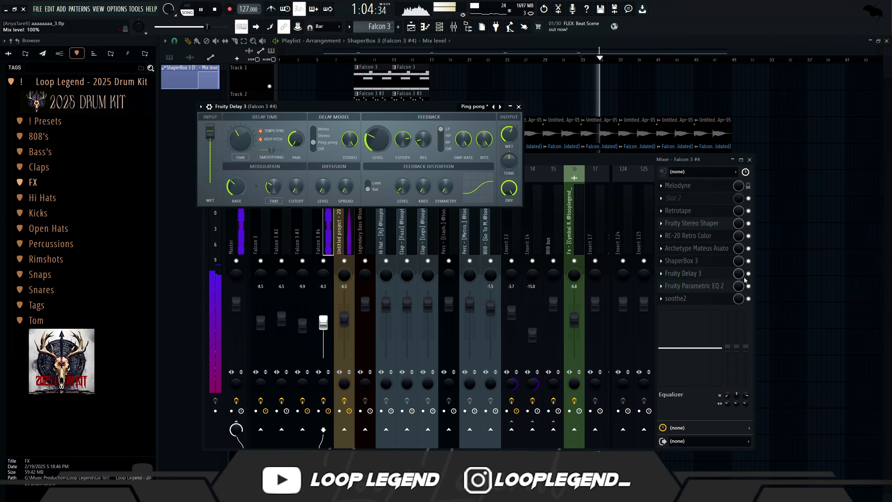
# Link Fruity Delay 3's mix level to the ShaperBox 3 mix level automation as its internal controller.
pyautogui.rightClick(739, 261)
pyautogui.click(733, 276)
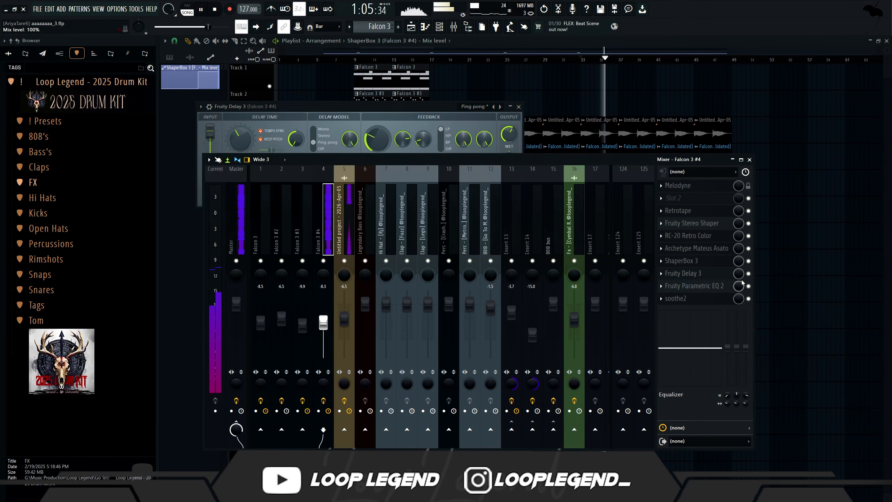
pyautogui.rightClick(741, 278)
pyautogui.click(769, 358)
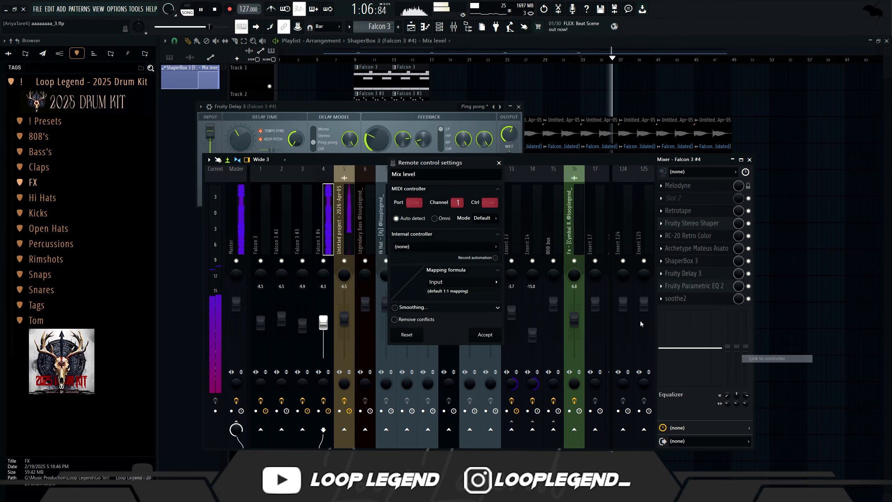
pyautogui.click(448, 248)
pyautogui.click(445, 271)
pyautogui.click(487, 335)
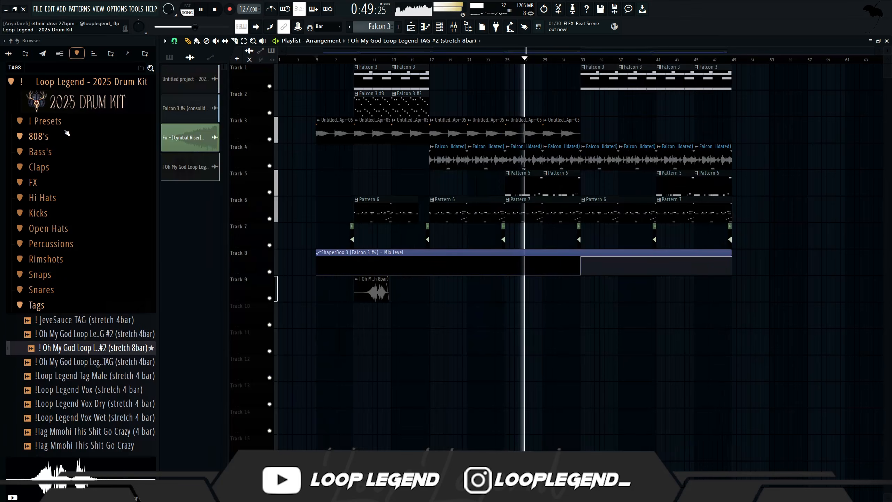
# Load the Punchy Master 2025 preset from the 2025 Drum Kit onto the mixer's Master track.
pyautogui.click(45, 120)
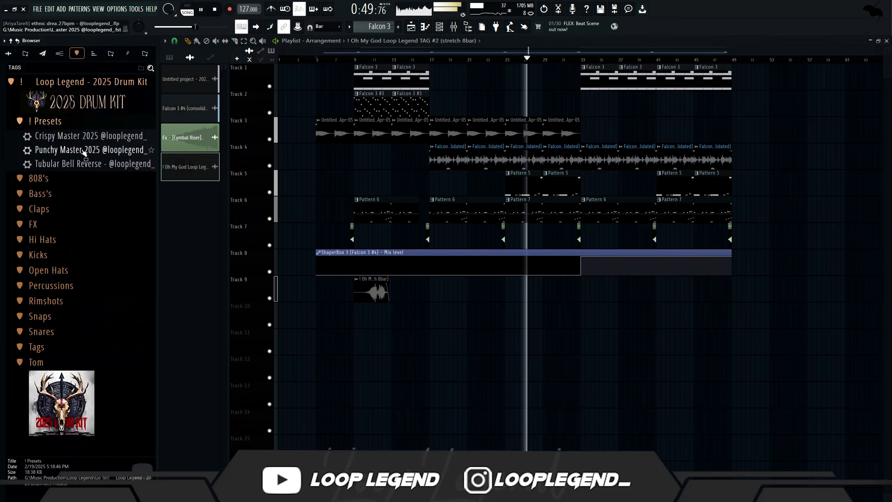
pyautogui.moveTo(94, 150); pyautogui.dragTo(241, 235)
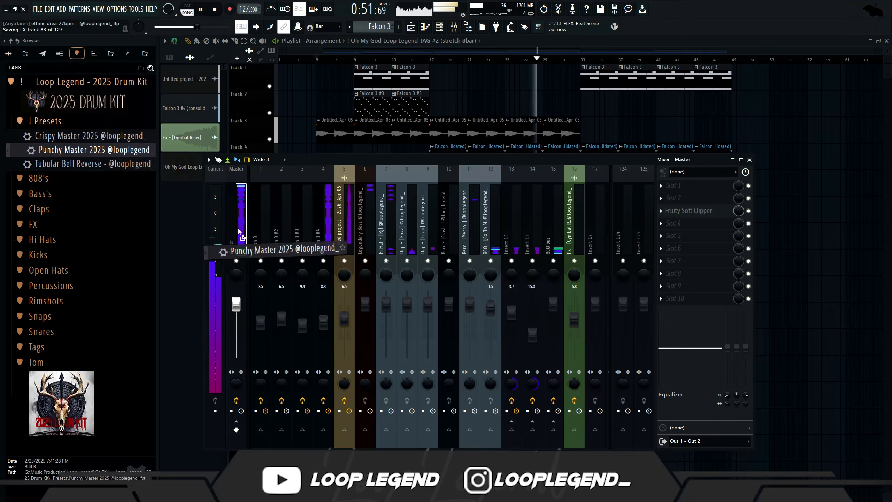
pyautogui.press('F9')
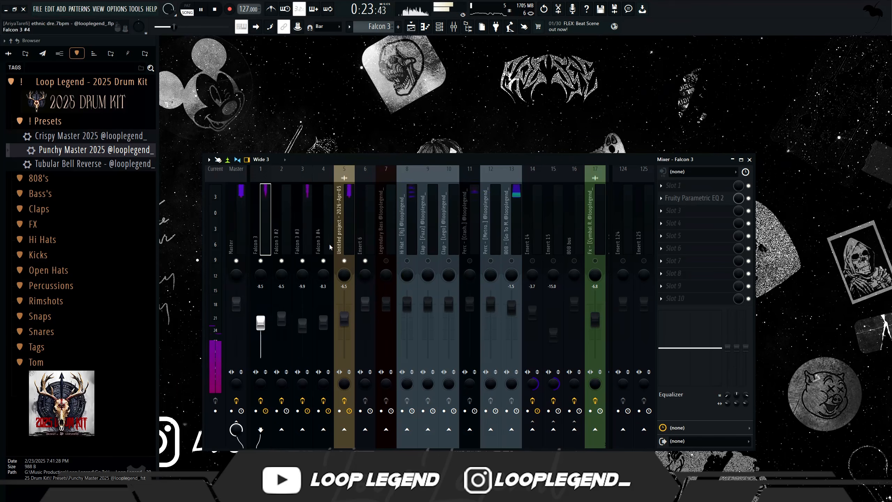
# Route mixer tracks 1 to 5 only to Insert 6, and add Fruity Parametric EQ 2 there with band 1 as a low cut.
pyautogui.keyDown('shift'); pyautogui.click(340, 239); pyautogui.keyUp('shift')
pyautogui.click(365, 430)
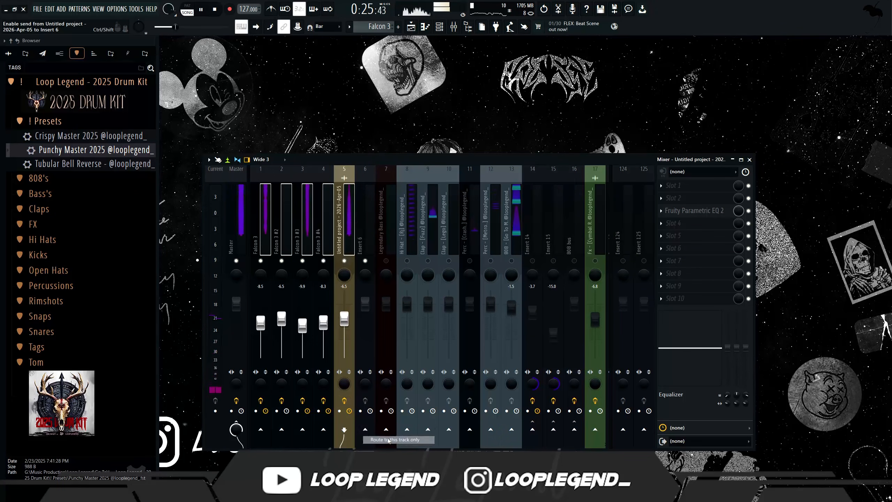
pyautogui.click(675, 221)
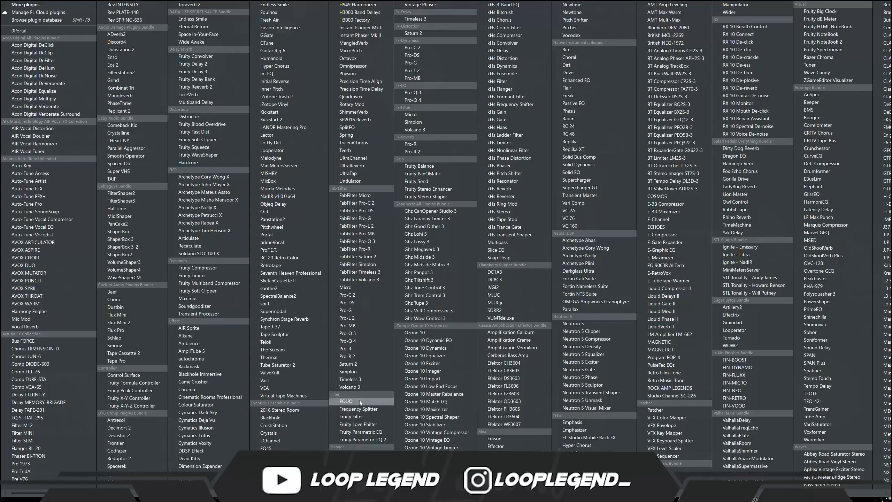
pyautogui.click(356, 439)
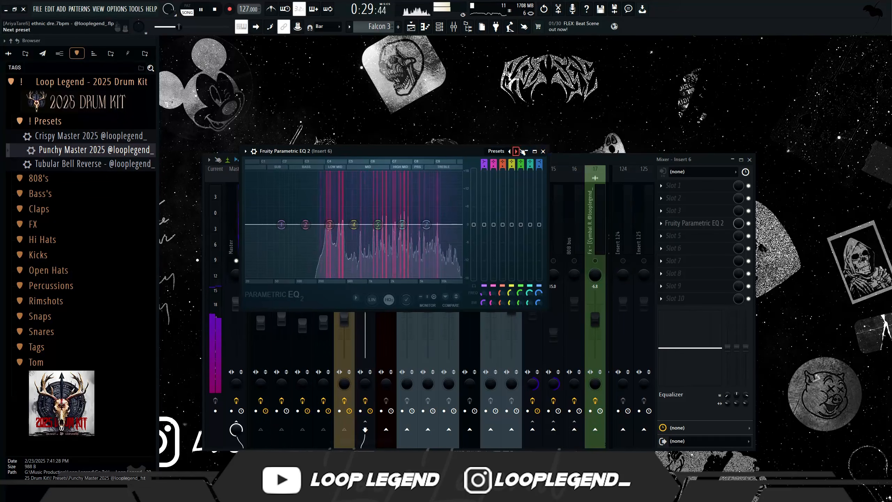
pyautogui.moveTo(485, 167); pyautogui.dragTo(485, 155)
pyautogui.moveTo(484, 293); pyautogui.dragTo(483, 299)
pyautogui.press('Escape')
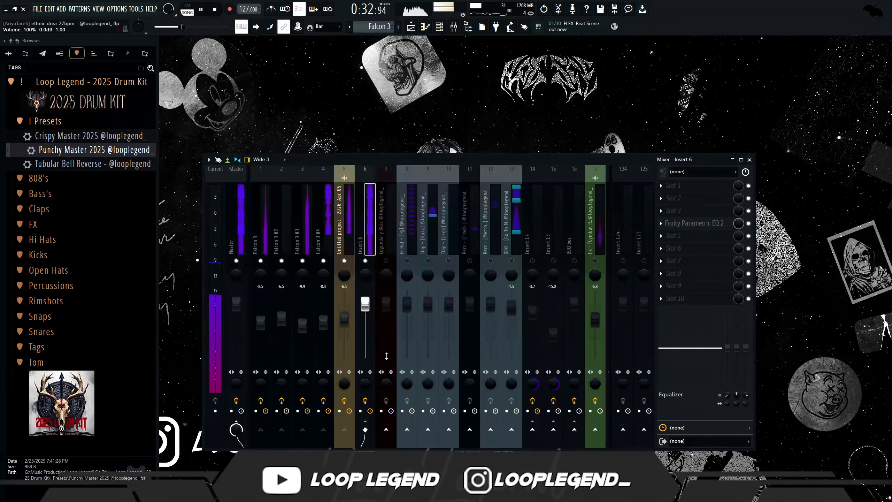
# Add Soundgoodizer to Insert 6 at a low amount of about 3% and set the track's volume to -2.2 dB.
pyautogui.rightClick(369, 385)
pyautogui.click(374, 370)
pyautogui.click(691, 262)
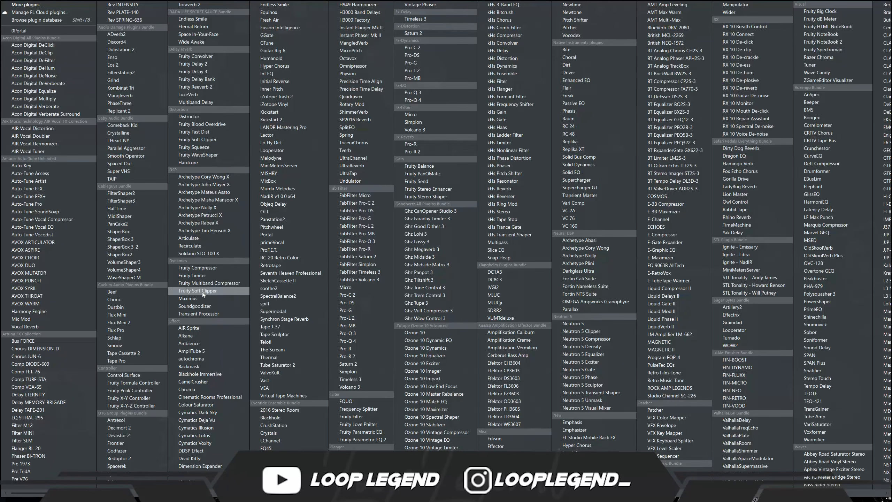
pyautogui.click(203, 306)
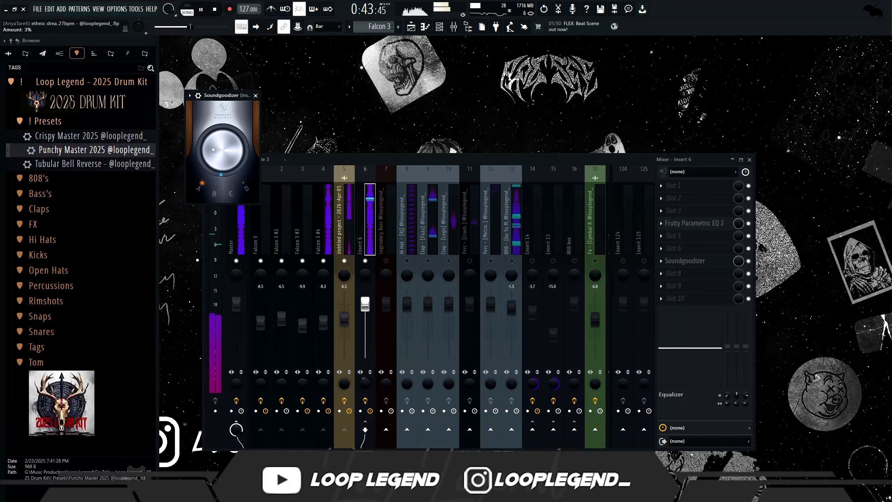
pyautogui.press('Escape')
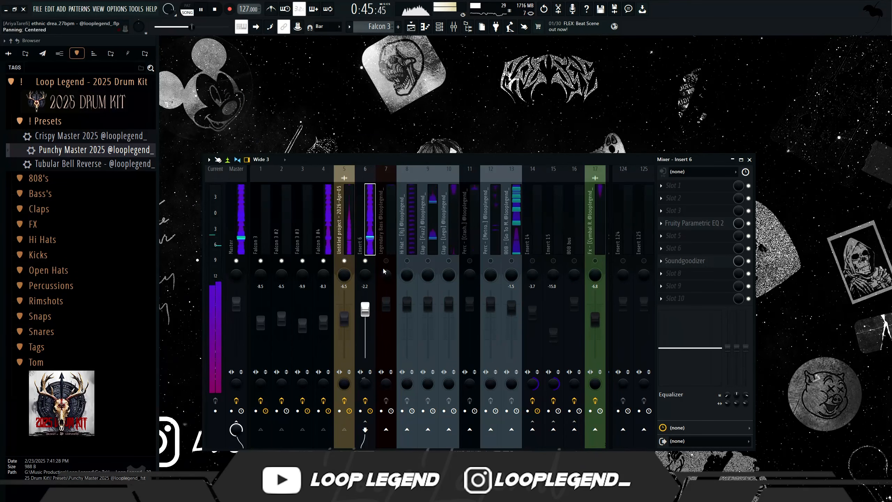
# Place Insert 6's Fruity Parametric EQ 2 after Soundgoodizer and boost its band 7 high shelf about 0.9 dB near 16754 Hz.
pyautogui.click(683, 223)
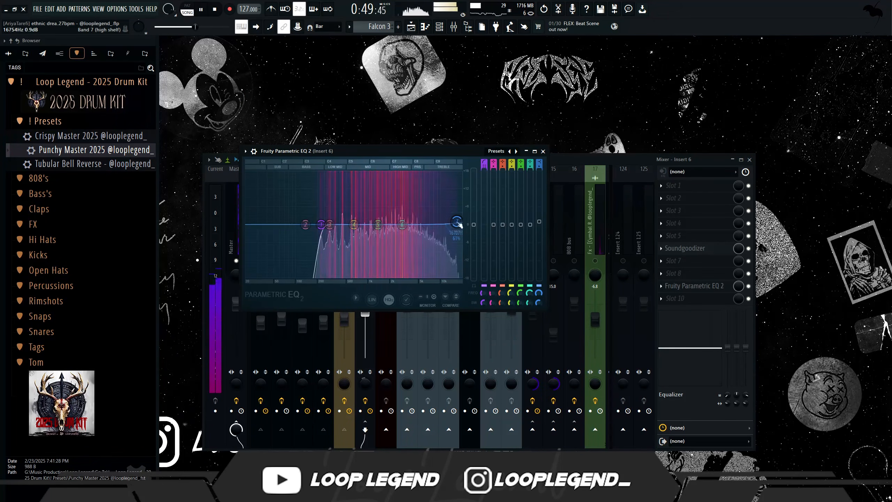
pyautogui.press('Escape')
# Bring in the Legendary Bass and Hi Hat tracks and cut the hi hat's 90 Hz low shelf to -13.4 dB.
pyautogui.click(385, 243)
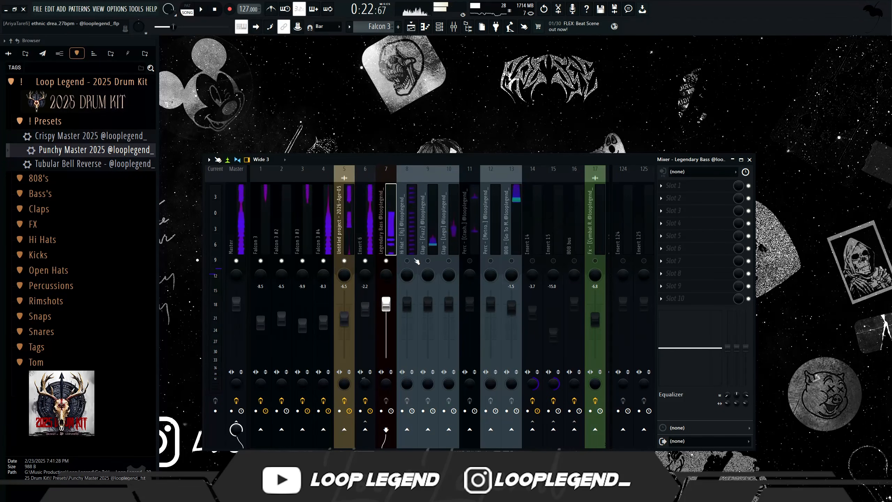
pyautogui.click(409, 232)
pyautogui.press('space')
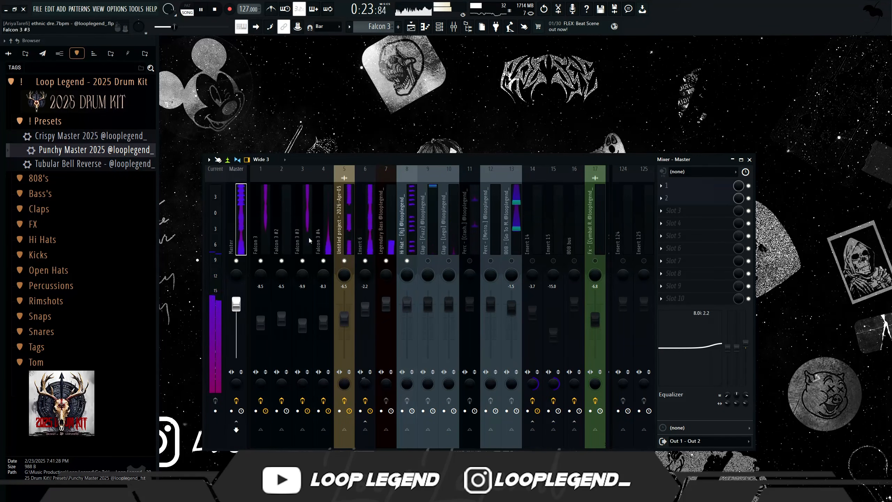
pyautogui.press('space')
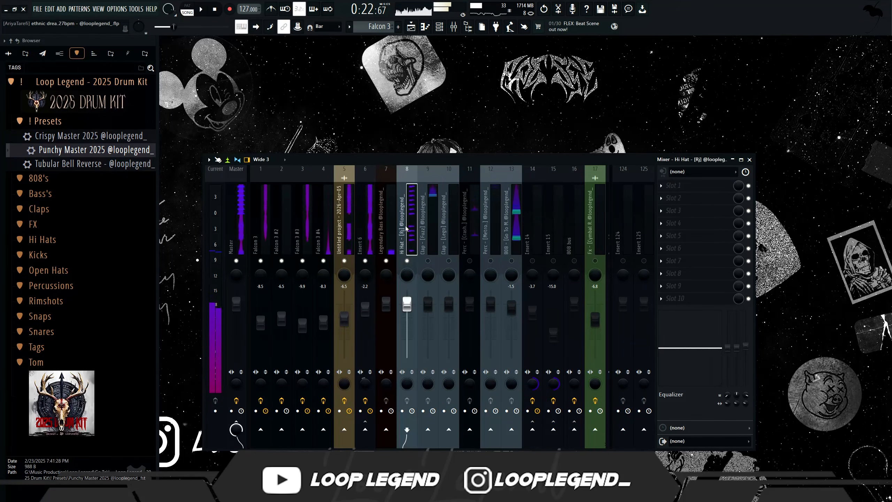
pyautogui.moveTo(727, 348); pyautogui.dragTo(727, 387)
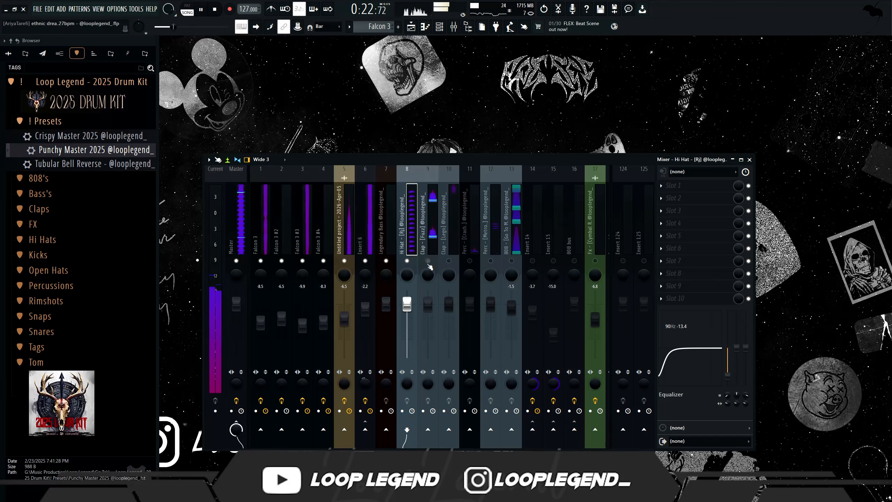
# Unmute the claps and percs, setting Clap [Fuzz] to 0.7 dB, Clap [Lego] to 2.1, the crash perc to 1.4 and Perc [Metronome] to 2.8.
pyautogui.click(428, 304)
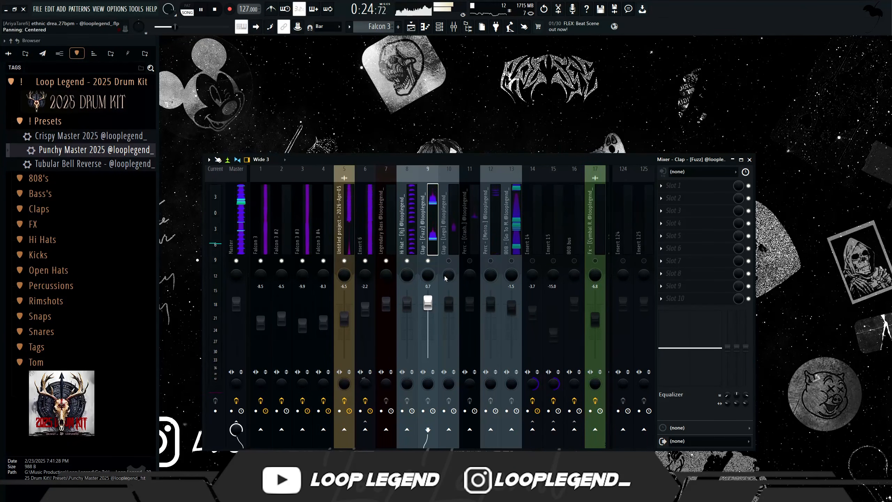
pyautogui.click(451, 238)
pyautogui.press('space')
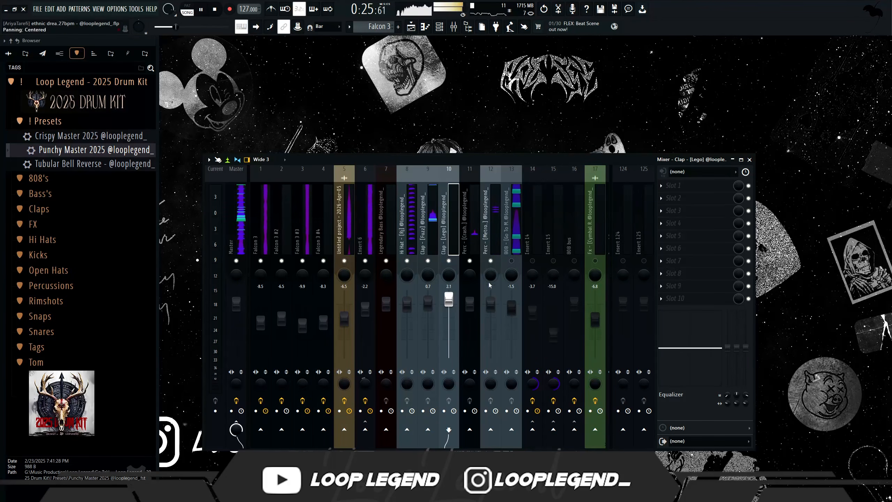
pyautogui.scroll(4, 490, 305)
pyautogui.scroll(2, 475, 303)
pyautogui.click(492, 236)
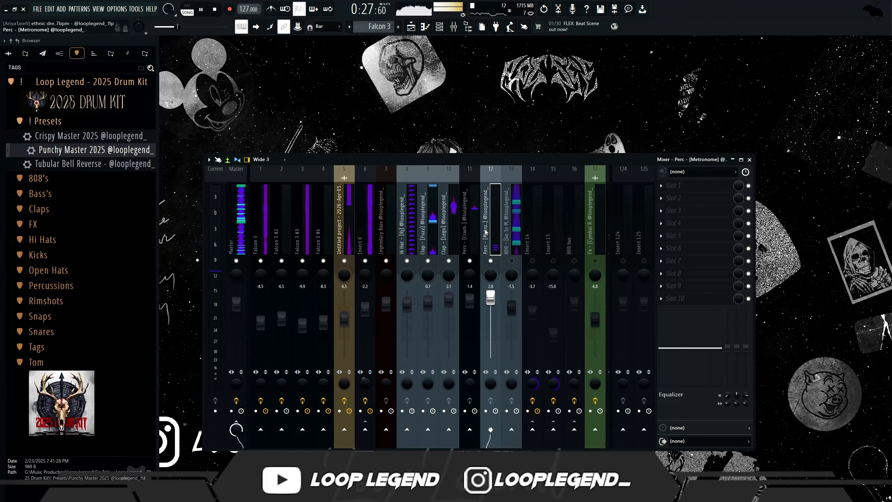
# Lower the 90 Hz low shelf on Clap [Fuzz] to -3.2 dB and restart playback from bar 17.
pyautogui.click(473, 233)
pyautogui.click(421, 236)
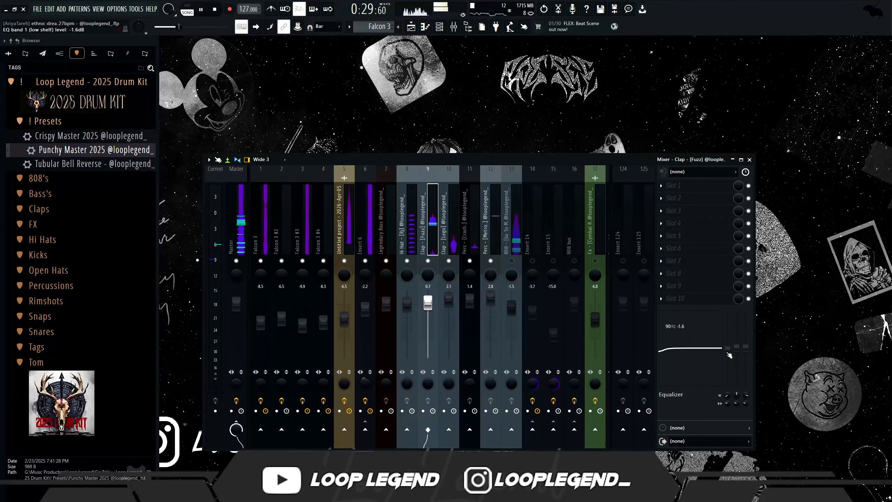
pyautogui.scroll(-1, 729, 355)
pyautogui.press('F5')
pyautogui.click(431, 59)
pyautogui.press('F5')
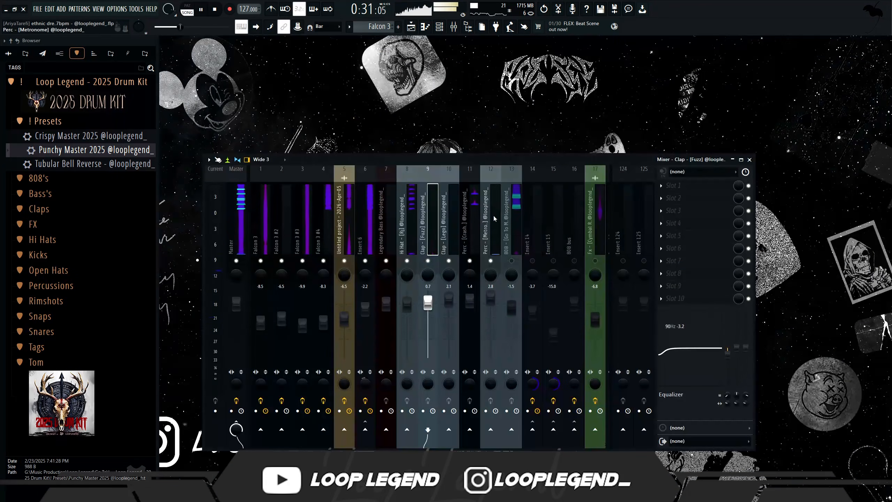
# Unmute the 808 track, Inserts 14 and 15 and the 808 bus while replaying the section to check them.
pyautogui.click(512, 262)
pyautogui.press('space')
pyautogui.click(513, 248)
pyautogui.press('space')
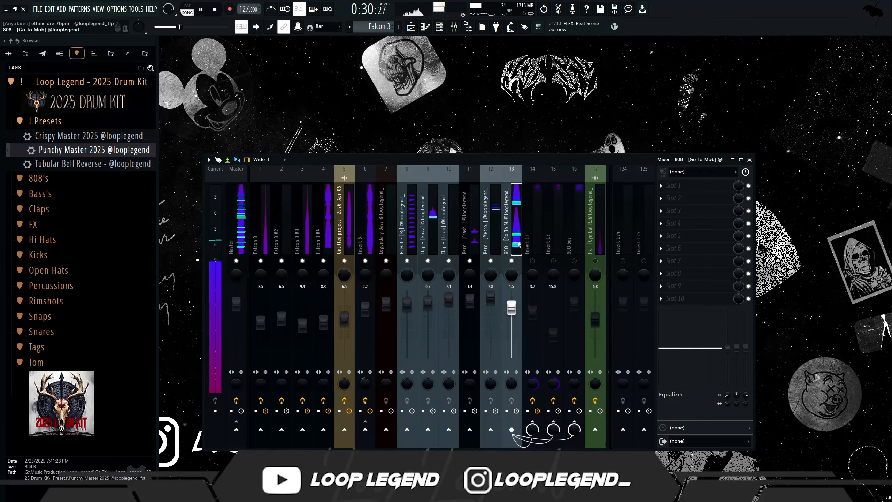
pyautogui.click(533, 261)
pyautogui.press('space')
pyautogui.click(574, 246)
pyautogui.click(553, 260)
pyautogui.click(574, 260)
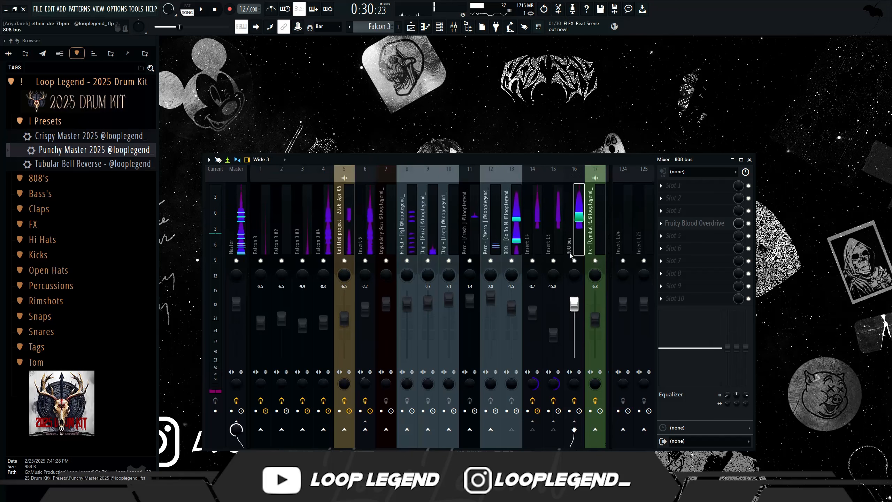
# Apply OTT to Insert 6 at 14% depth and readjust the track's volume fader to compensate.
pyautogui.press('space')
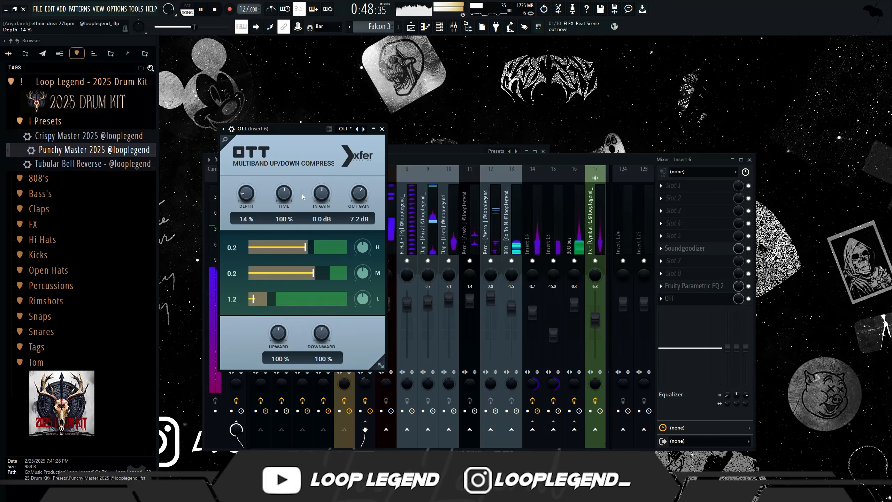
pyautogui.click(382, 129)
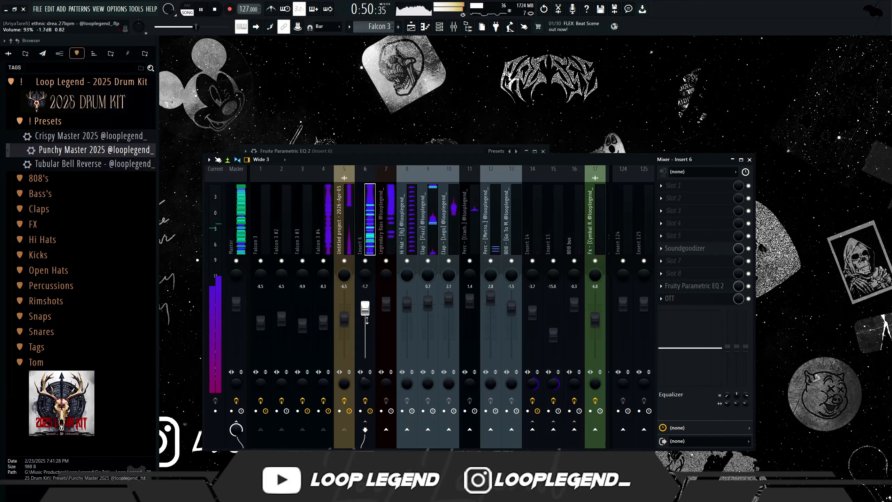
pyautogui.moveTo(366, 314); pyautogui.dragTo(369, 326)
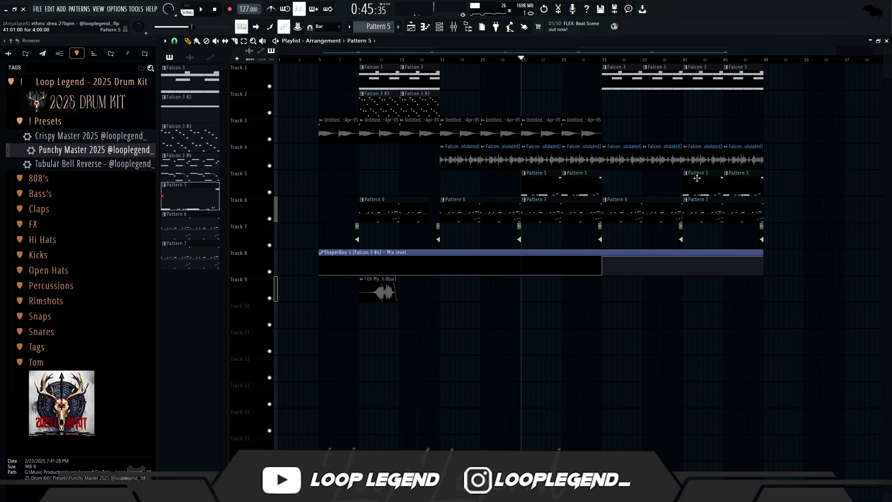
# Make the Pattern 5 clip at bar 41 on track 5 unique and replace the Pattern 5 clip at bar 45 with it.
pyautogui.click(685, 174)
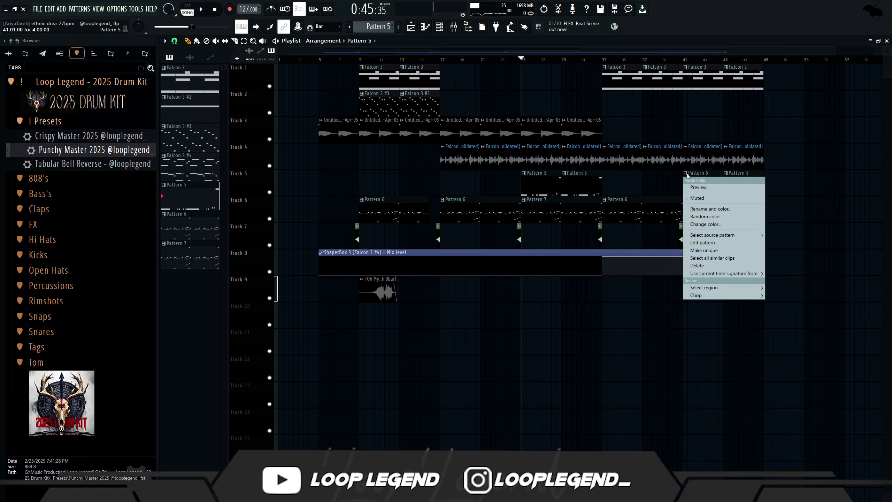
pyautogui.click(699, 251)
pyautogui.rightClick(739, 183)
pyautogui.moveTo(724, 182); pyautogui.dragTo(722, 182)
# In the unique pattern's Legendary Bass part, transpose all notes from bar 3 onward down to A#3.
pyautogui.doubleClick(700, 184)
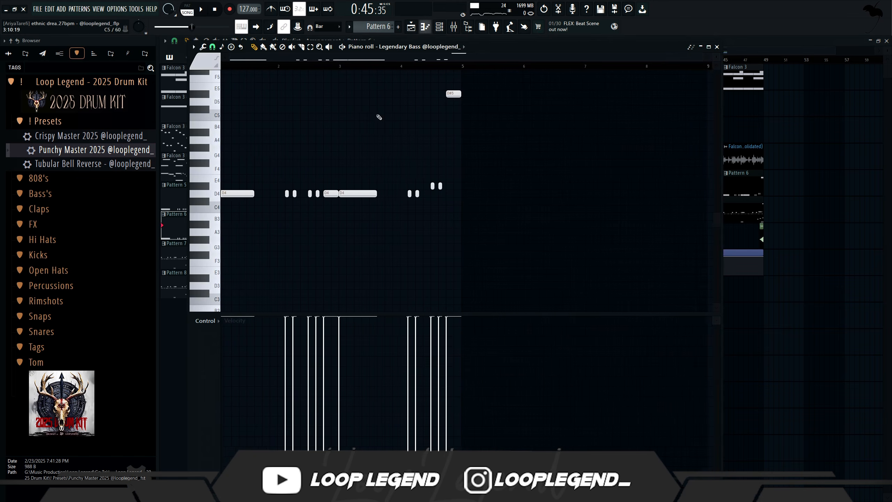
pyautogui.press('space')
pyautogui.moveTo(367, 212); pyautogui.dragTo(436, 75)
pyautogui.hotkey('shift', 'Down')
pyautogui.hotkey('shift', 'Down')
pyautogui.hotkey('shift', 'Down')
pyautogui.hotkey('shift', 'Down')
pyautogui.hotkey('ctrl', 'Down')
pyautogui.hotkey('shift', 'Down')
pyautogui.hotkey('shift', 'Down')
pyautogui.hotkey('shift', 'Down')
pyautogui.hotkey('shift', 'Down')
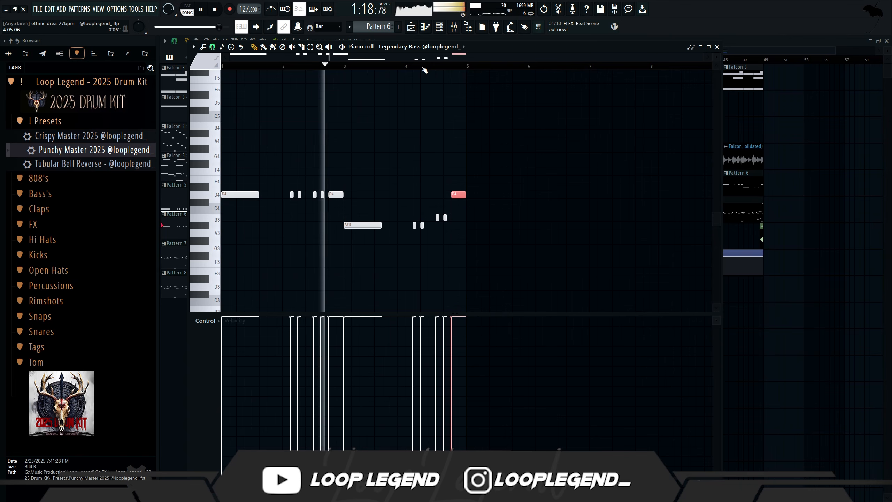
pyautogui.moveTo(520, 167); pyautogui.dragTo(437, 244)
pyautogui.hotkey('shift', 'Down')
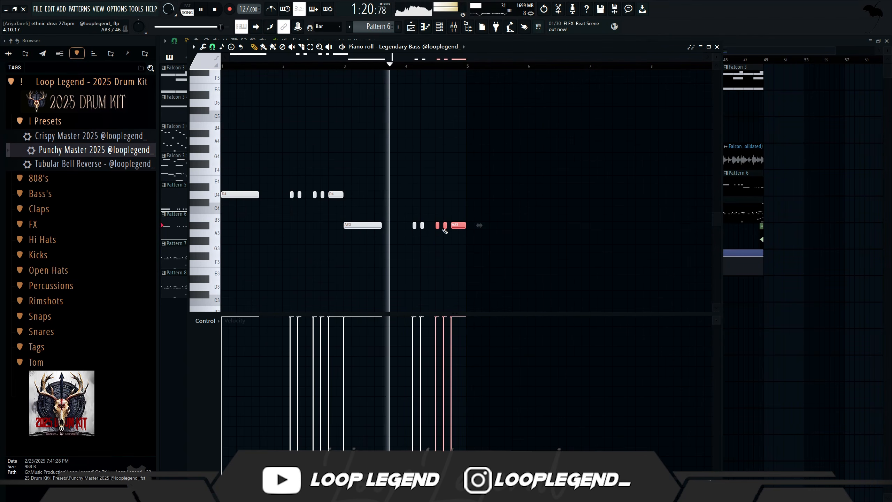
# Merge the two short A#3 notes in bar 4 and redo the legato on the short D4 note in bar 2.
pyautogui.hotkey('ctrl', 'g')
pyautogui.click(457, 251)
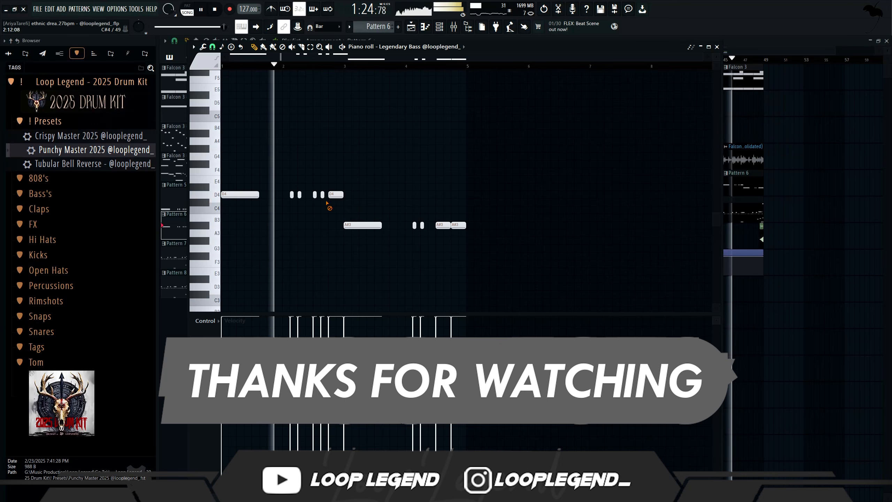
pyautogui.hotkey('ctrl', 'z')
pyautogui.keyDown('ctrl'); pyautogui.click(316, 195); pyautogui.keyUp('ctrl')
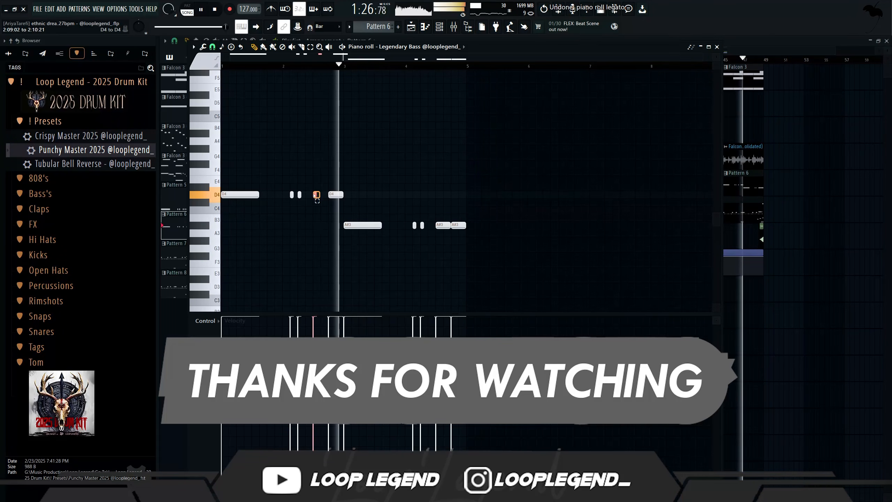
pyautogui.hotkey('ctrl', 'l')
pyautogui.press('Escape')
pyautogui.press('Escape')
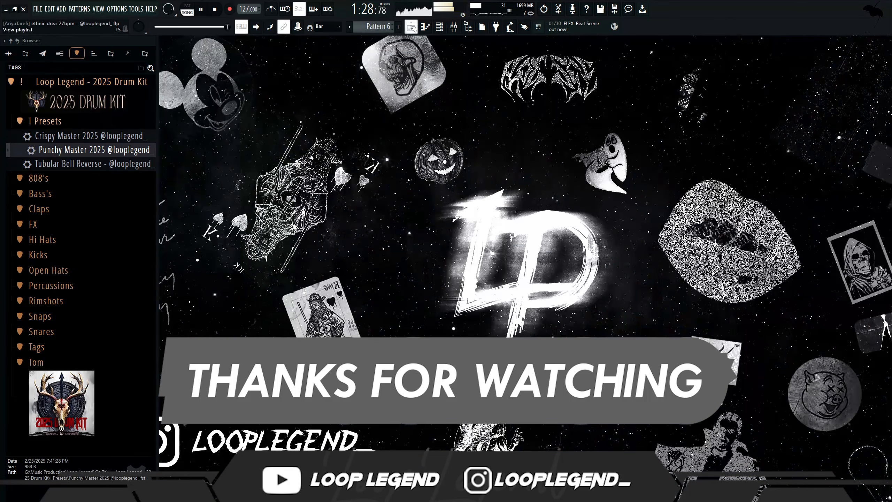